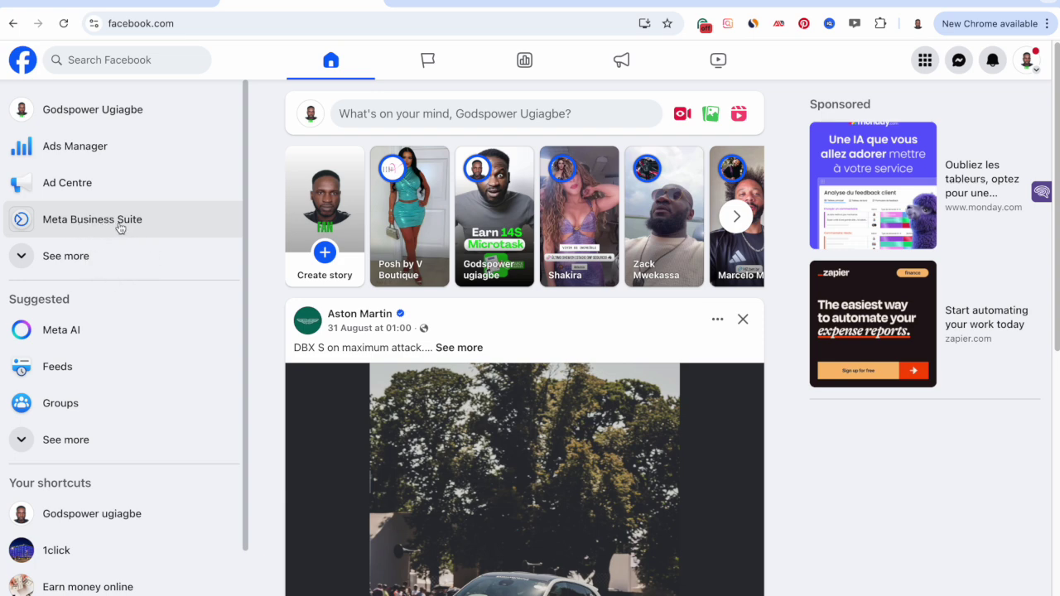
Open Meta Business Suite from the Facebook home page.
{"action": "left_click", "coordinate": [119, 228]}
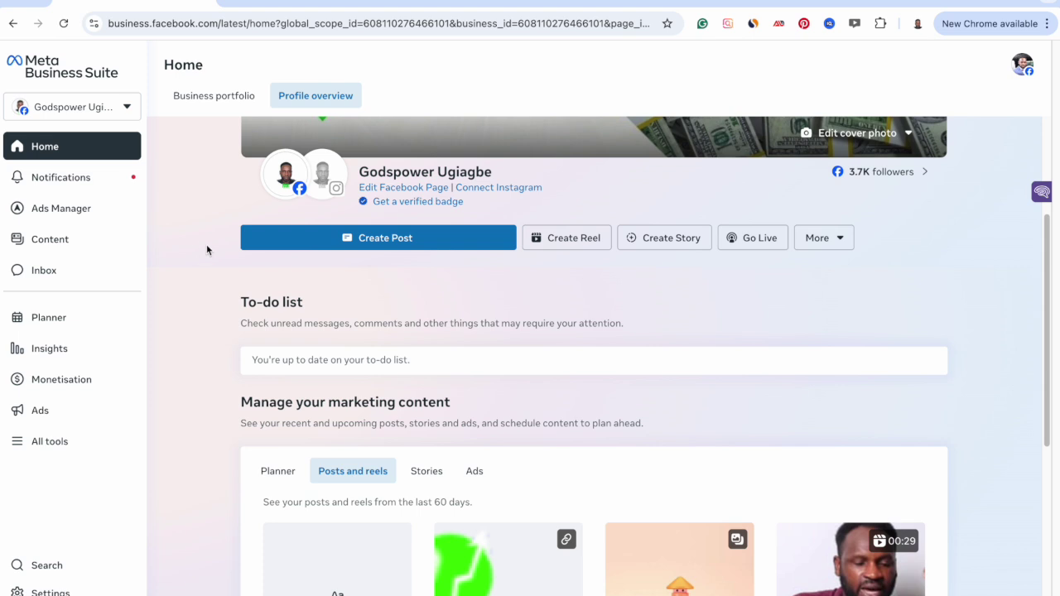
{"action": "left_click", "coordinate": [119, 109]}
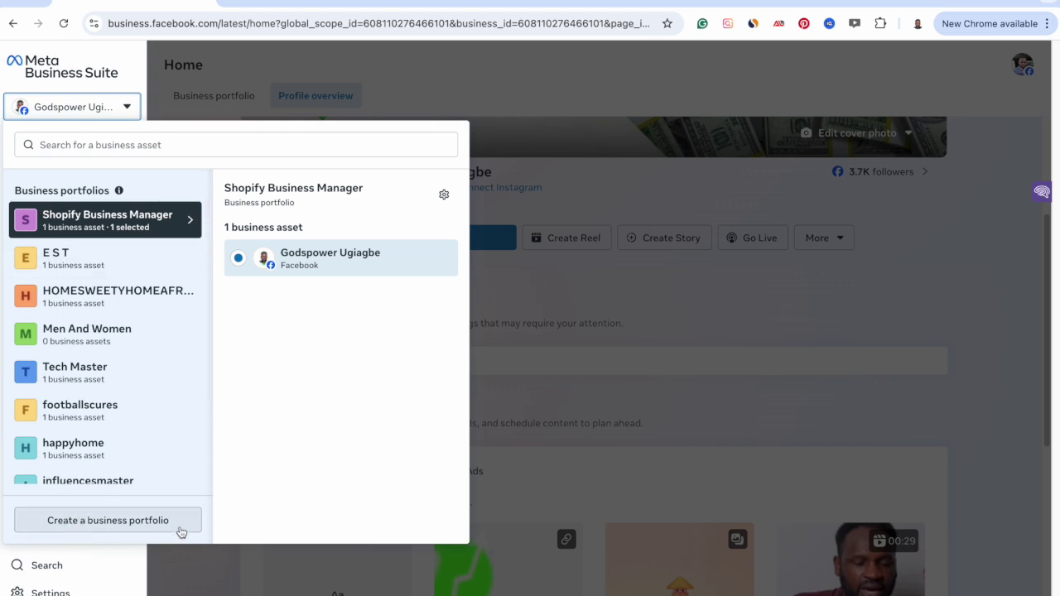
{"action": "left_click", "coordinate": [78, 527]}
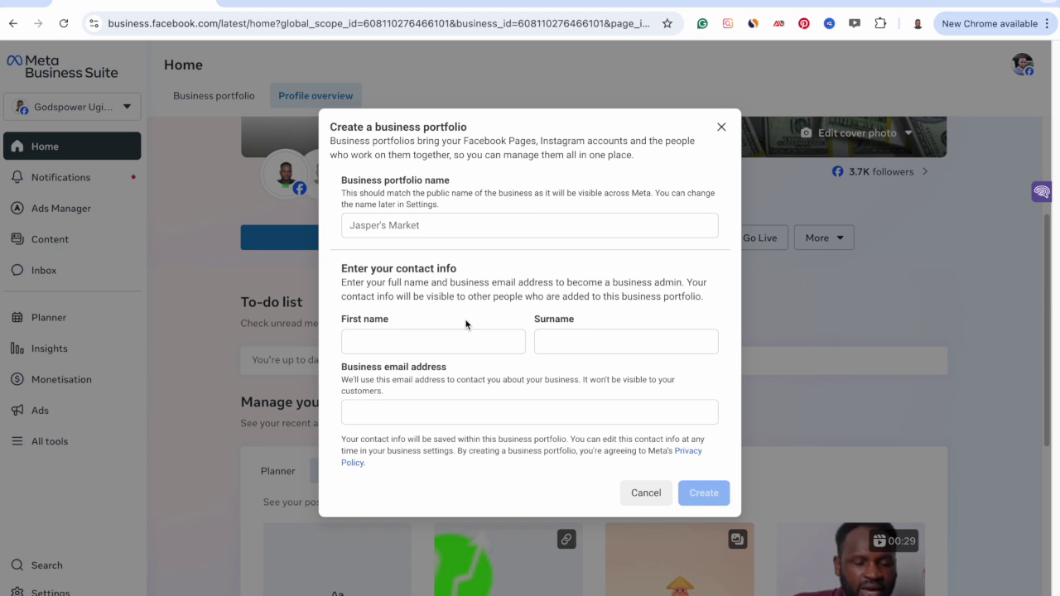
{"action": "left_click", "coordinate": [419, 232]}
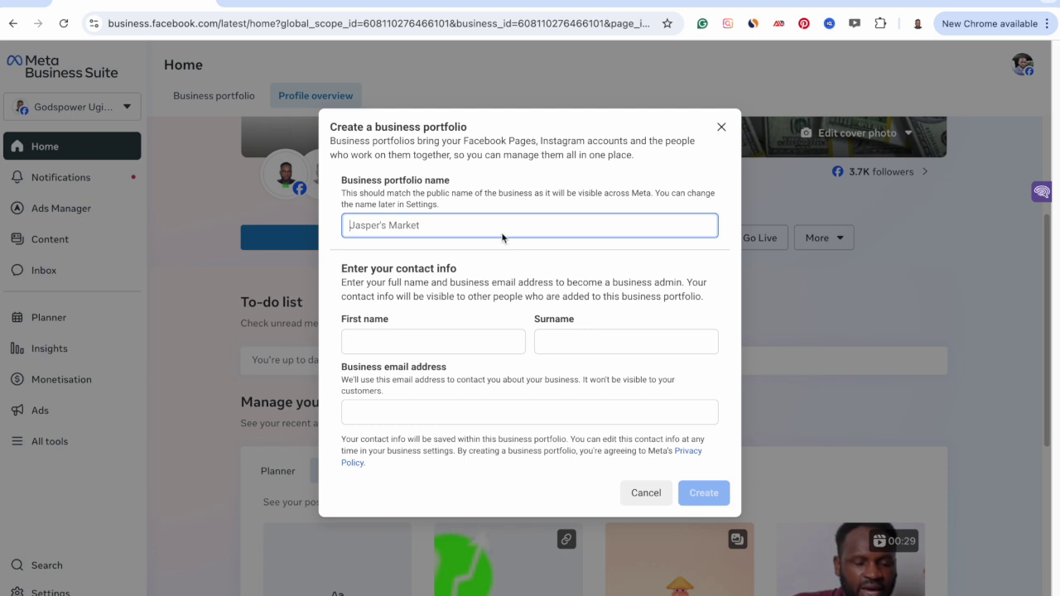
{"action": "left_click", "coordinate": [429, 340]}
{"action": "left_click", "coordinate": [591, 340]}
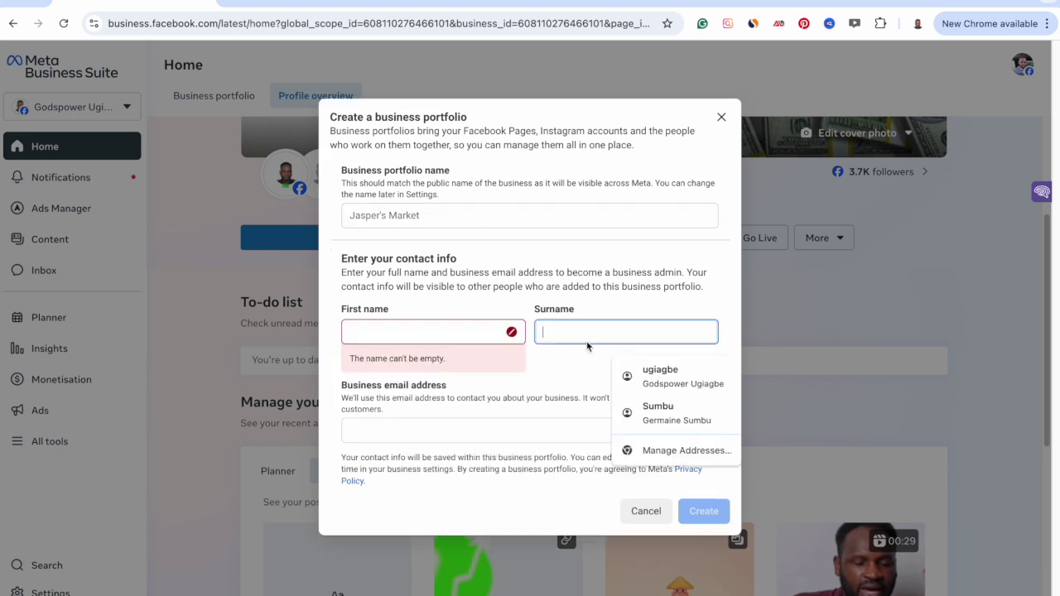
{"action": "left_click", "coordinate": [576, 308]}
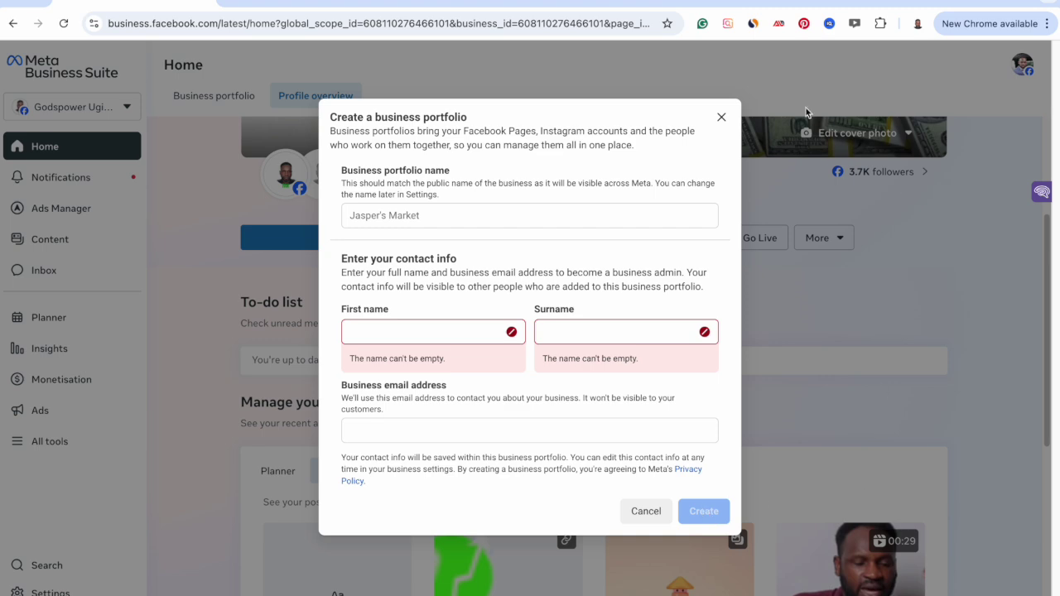
{"action": "left_click", "coordinate": [721, 117]}
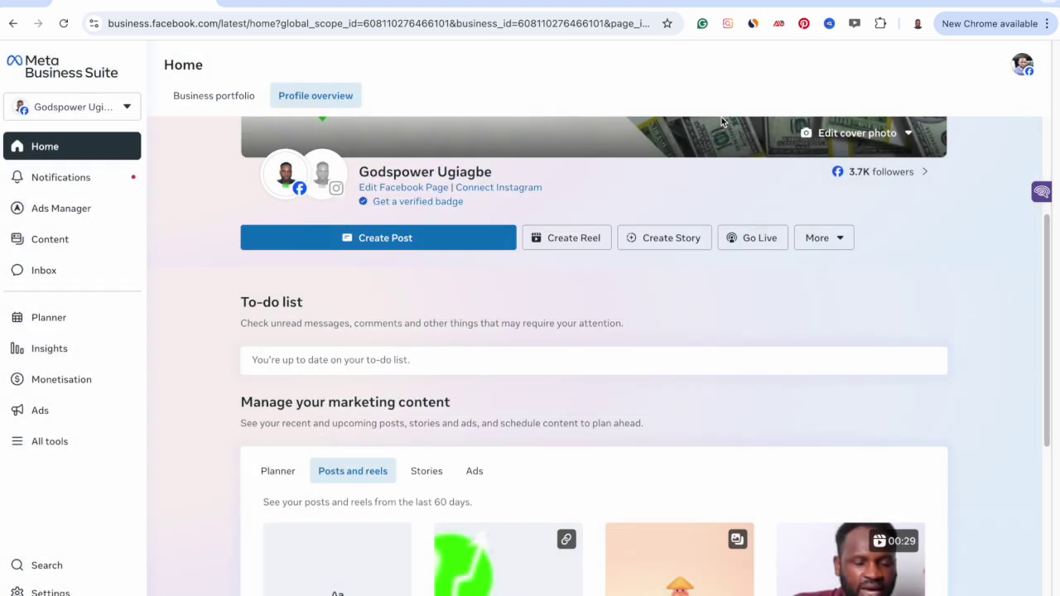
{"action": "left_click", "coordinate": [98, 111]}
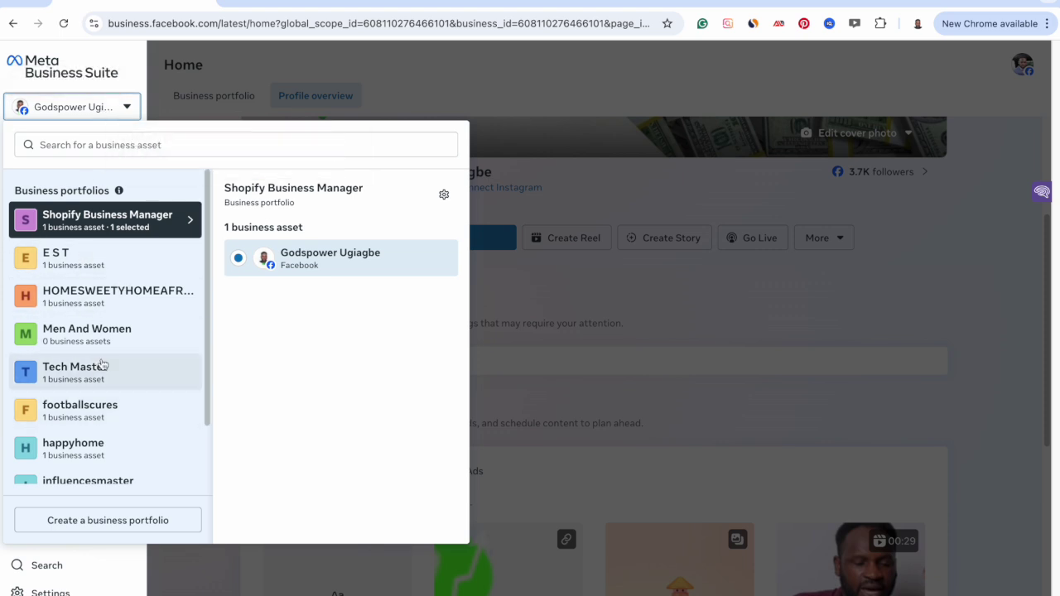
{"action": "scroll", "coordinate": [101, 356], "scroll_direction": "down", "scroll_amount": 2}
{"action": "scroll", "coordinate": [103, 340], "scroll_direction": "up", "scroll_amount": 2}
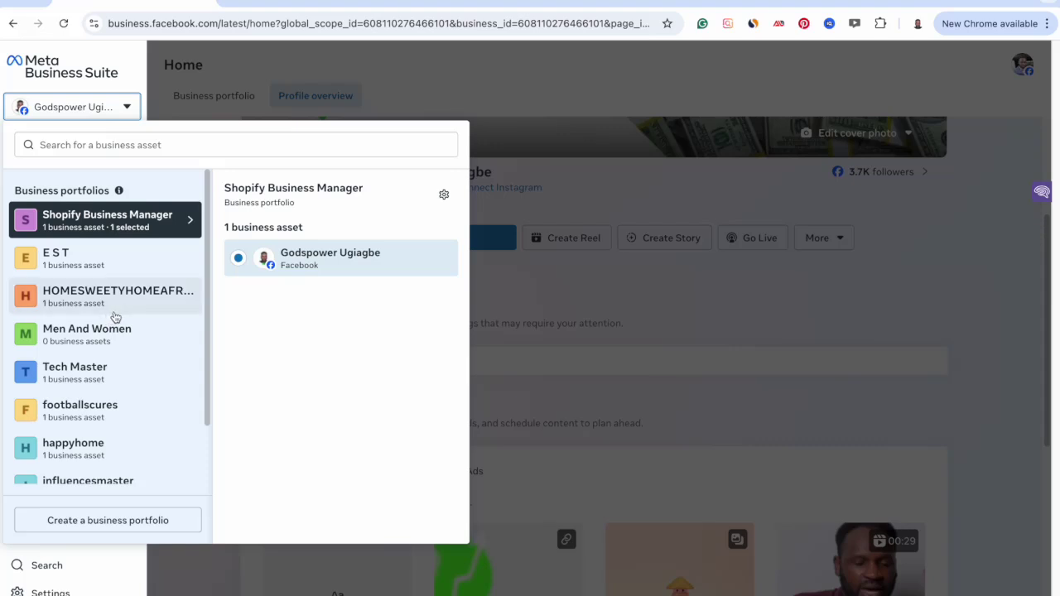
{"action": "left_click", "coordinate": [503, 289]}
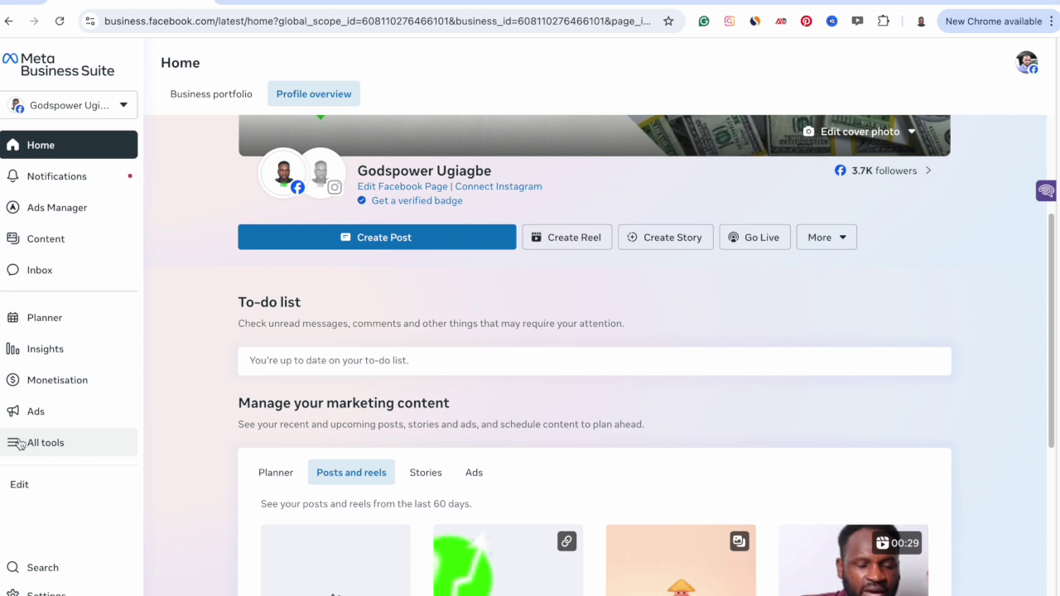
Find Business support home among all the business tools and open it.
{"action": "left_click", "coordinate": [26, 445]}
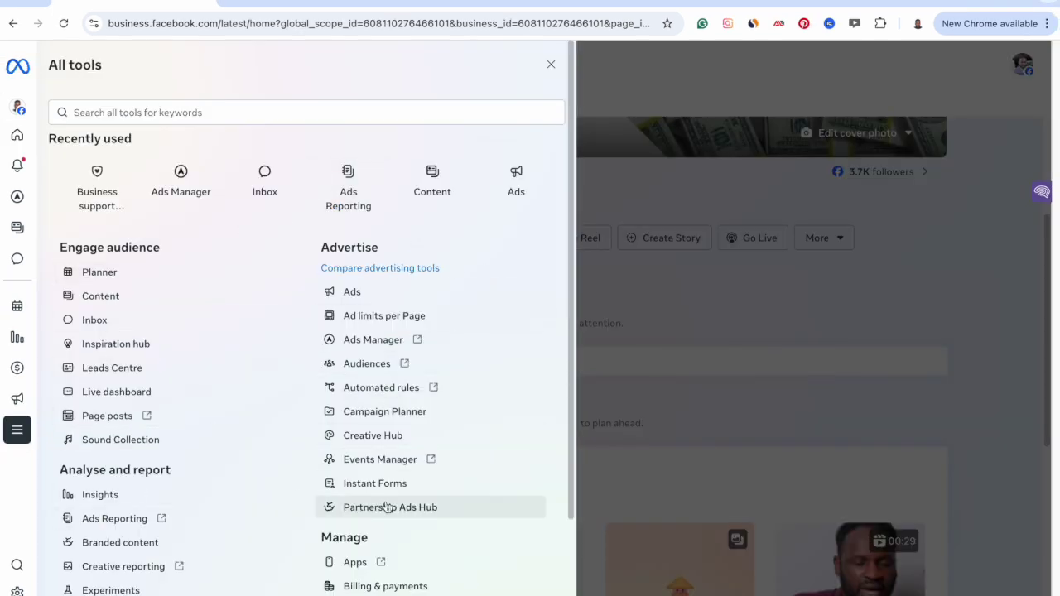
{"action": "scroll", "coordinate": [342, 449], "scroll_direction": "down", "scroll_amount": 1}
{"action": "scroll", "coordinate": [347, 449], "scroll_direction": "down", "scroll_amount": 1}
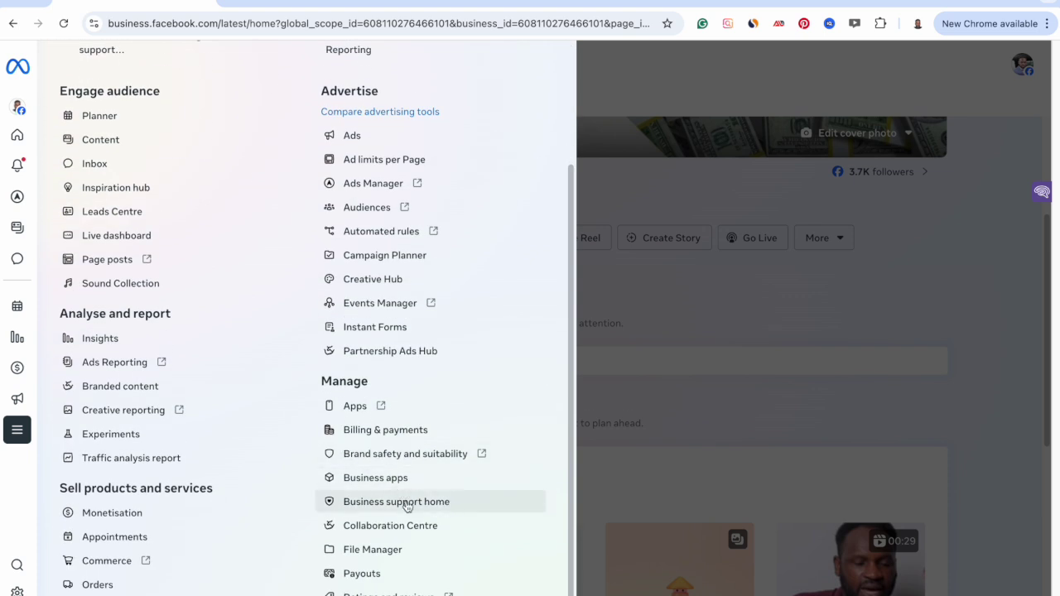
{"action": "scroll", "coordinate": [314, 320], "scroll_direction": "up", "scroll_amount": 2}
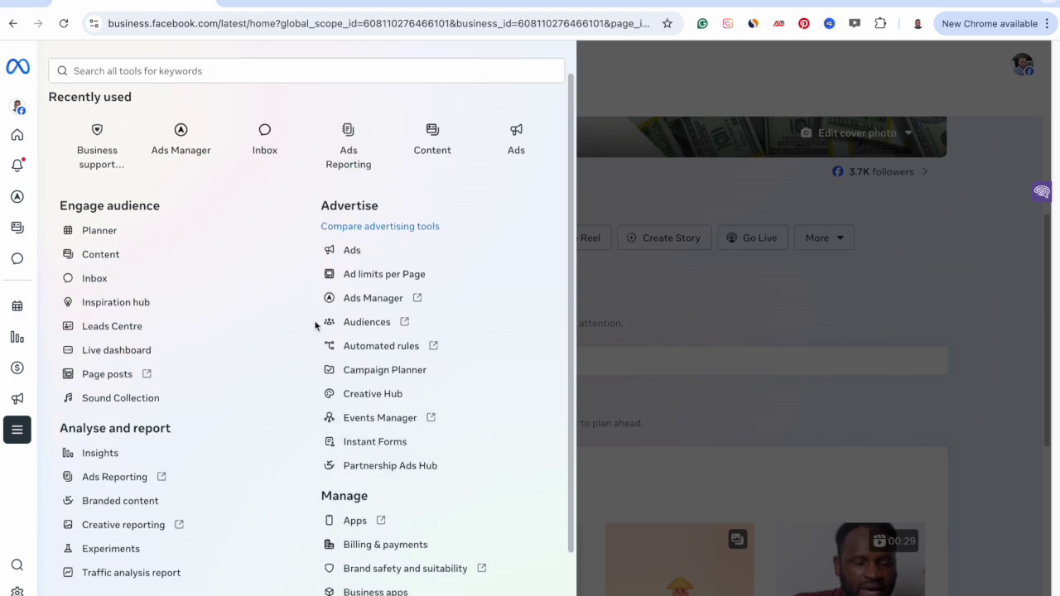
{"action": "scroll", "coordinate": [319, 327], "scroll_direction": "down", "scroll_amount": 2}
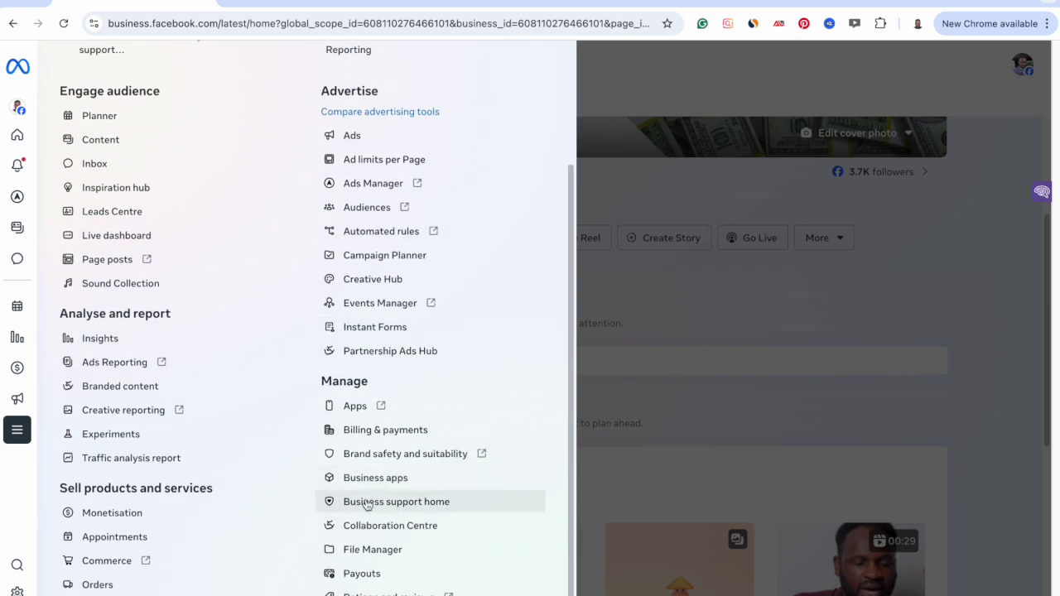
{"action": "left_click", "coordinate": [395, 505]}
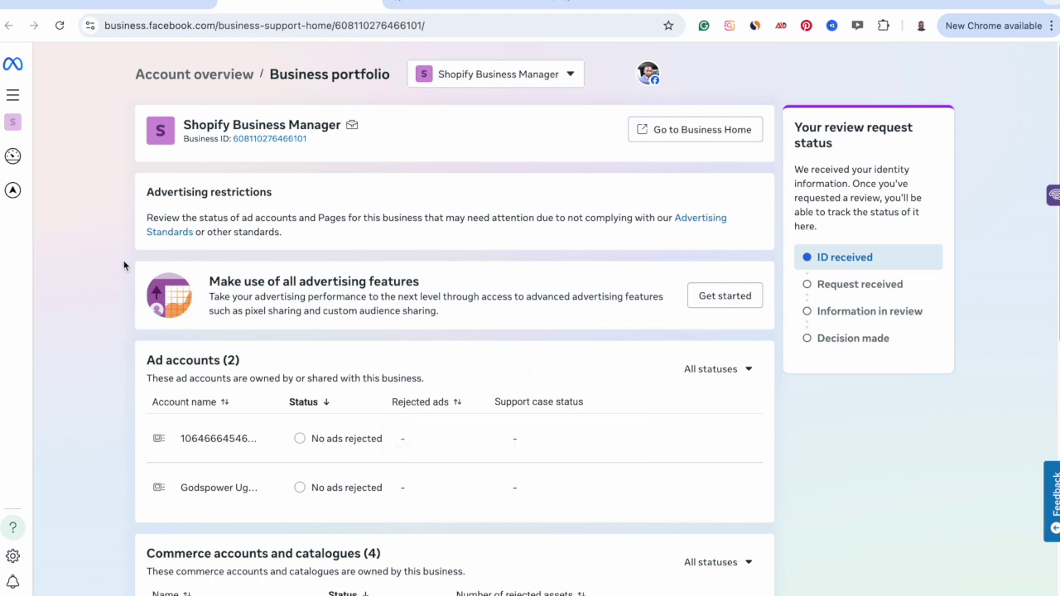
Go to the business settings and select the Shopify Business Manager portfolio.
{"action": "left_click", "coordinate": [14, 97]}
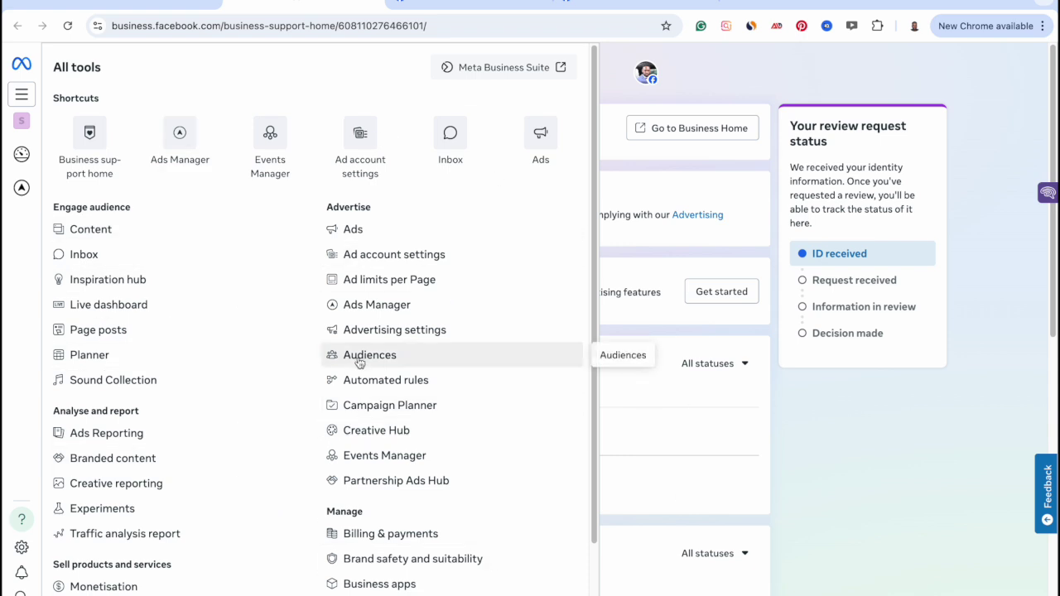
{"action": "scroll", "coordinate": [357, 361], "scroll_direction": "down", "scroll_amount": 1}
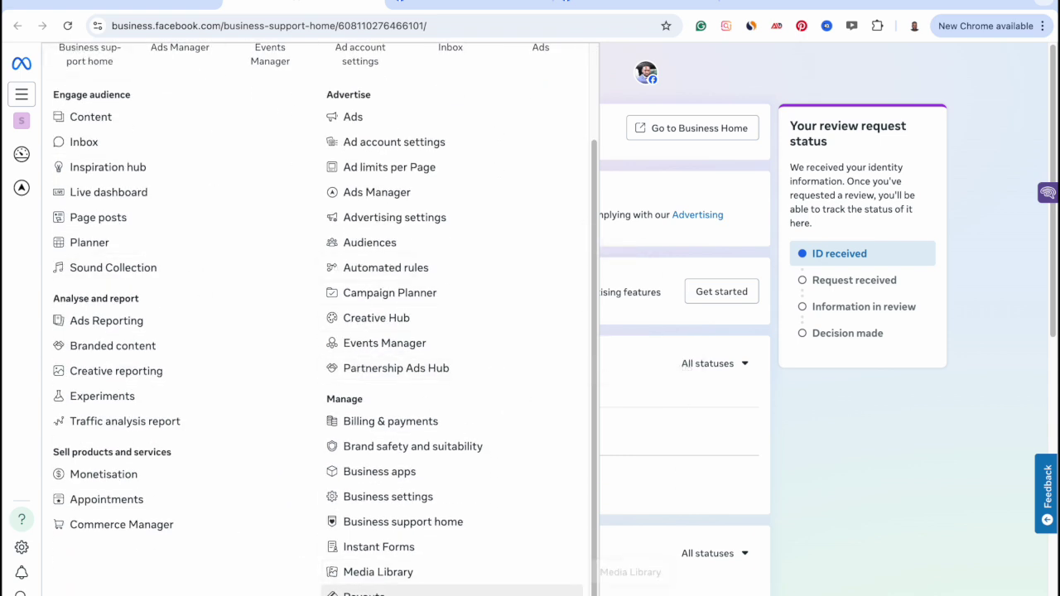
{"action": "left_click", "coordinate": [432, 505]}
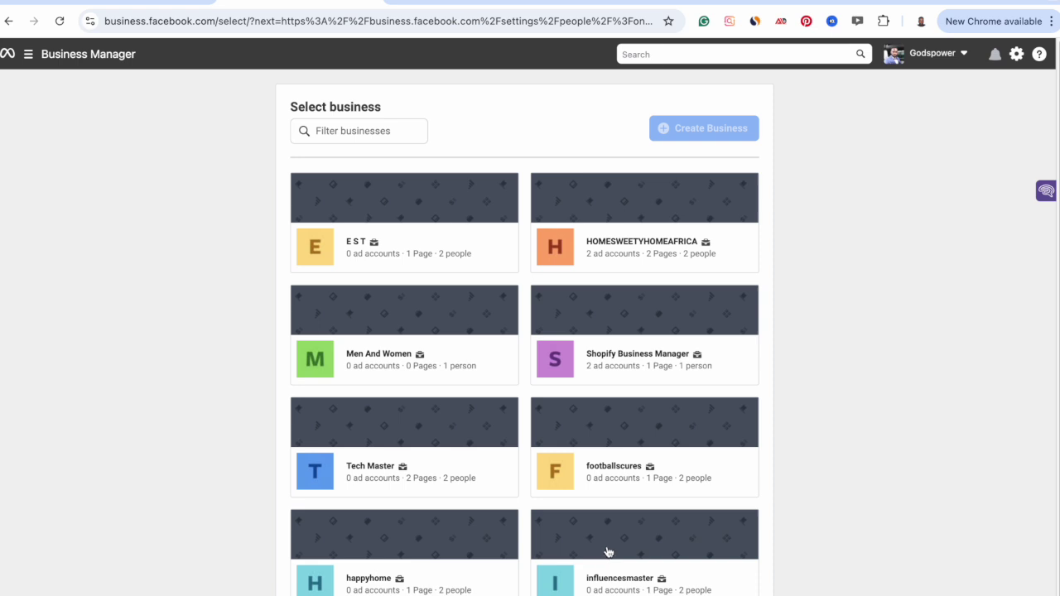
{"action": "left_click", "coordinate": [622, 355]}
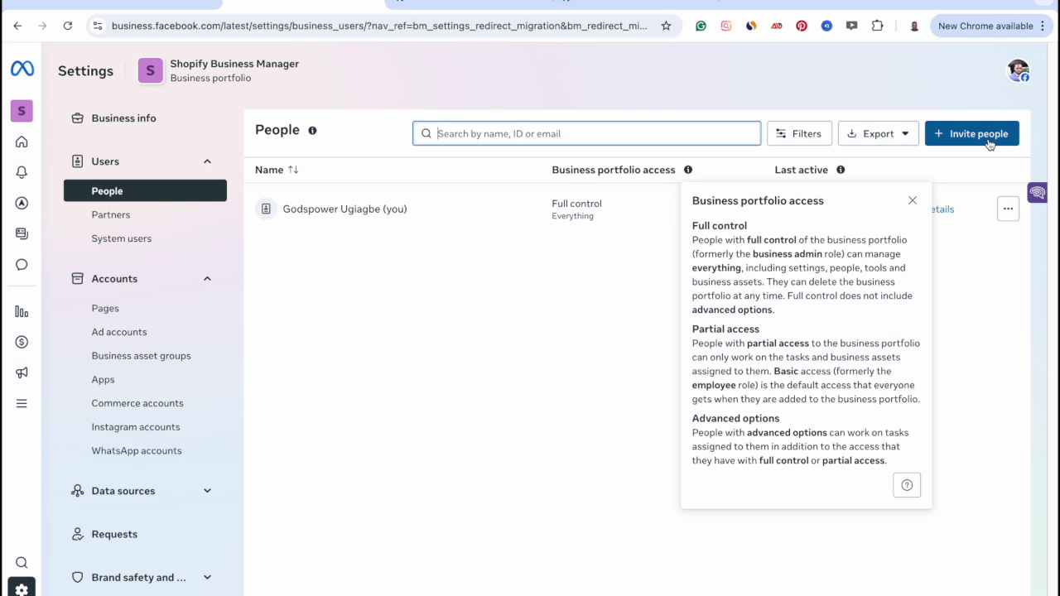
Dismiss the portfolio access explanation and start creating a new ad account in the portfolio's ad account settings.
{"action": "left_click", "coordinate": [919, 201]}
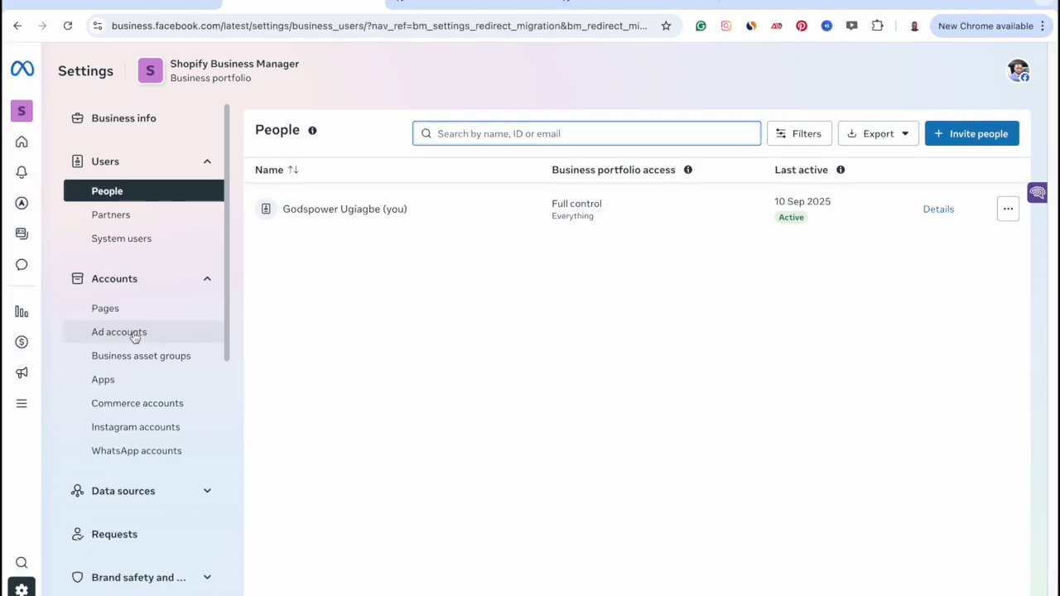
{"action": "left_click", "coordinate": [135, 335]}
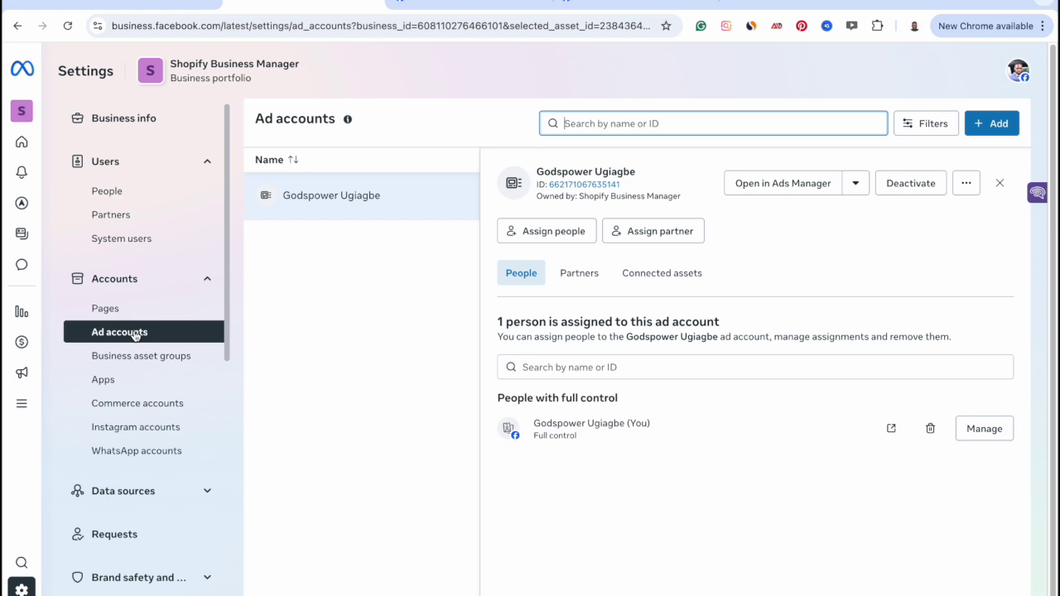
{"action": "left_click", "coordinate": [974, 130]}
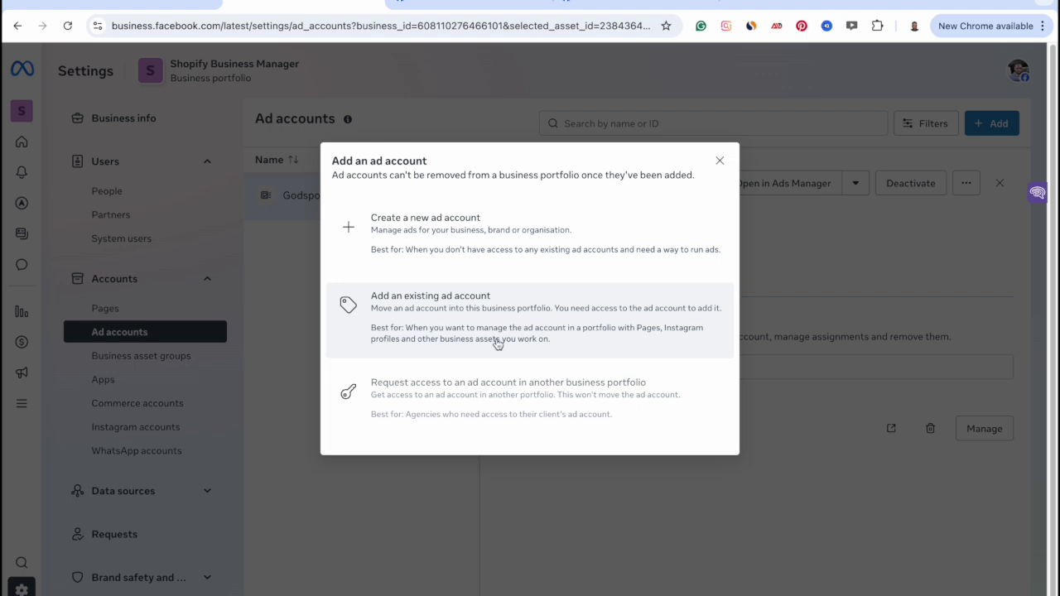
{"action": "mouse_move", "coordinate": [389, 396]}
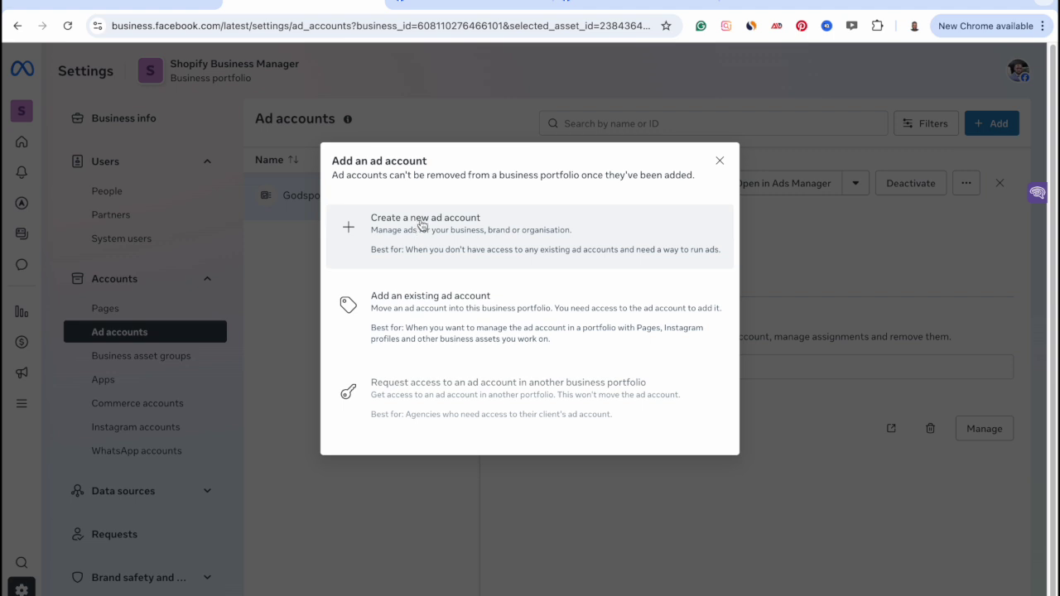
{"action": "left_click", "coordinate": [452, 233]}
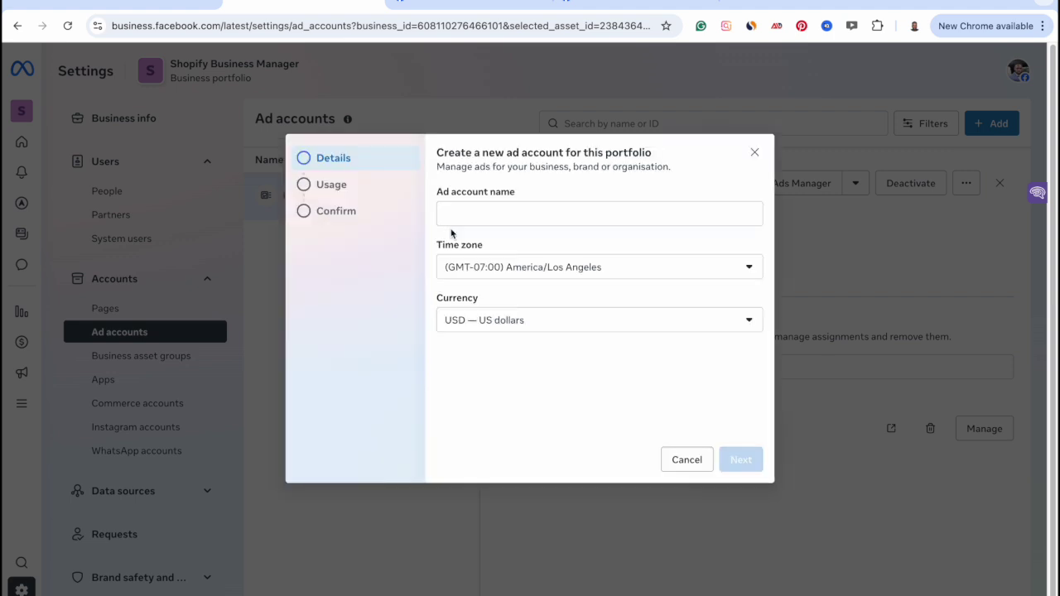
Name the new ad account with the owner's first name followed by "business".
{"action": "left_click", "coordinate": [503, 213]}
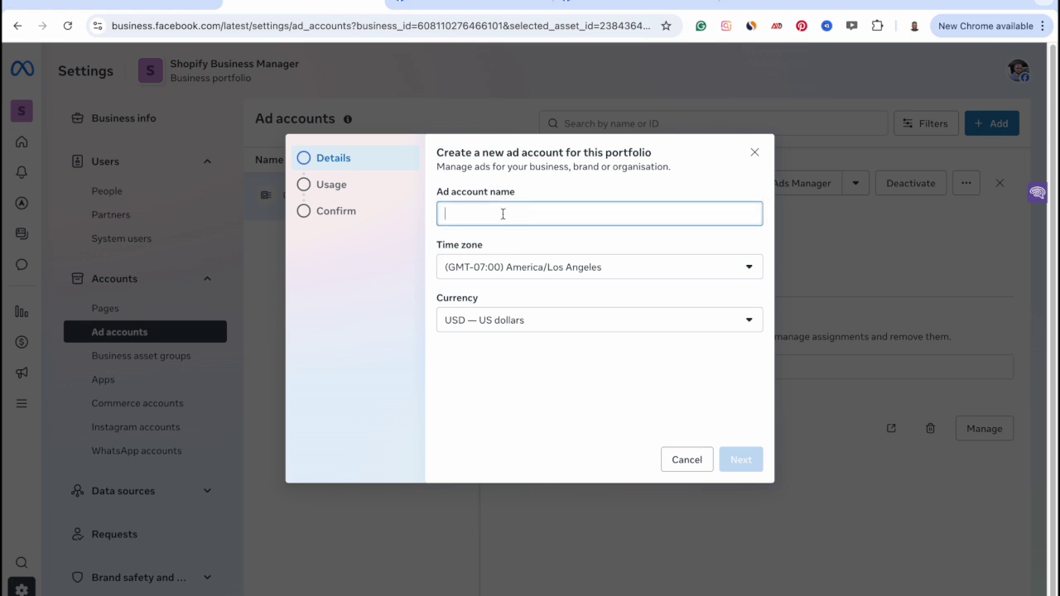
{"action": "type", "text": "Godspower"}
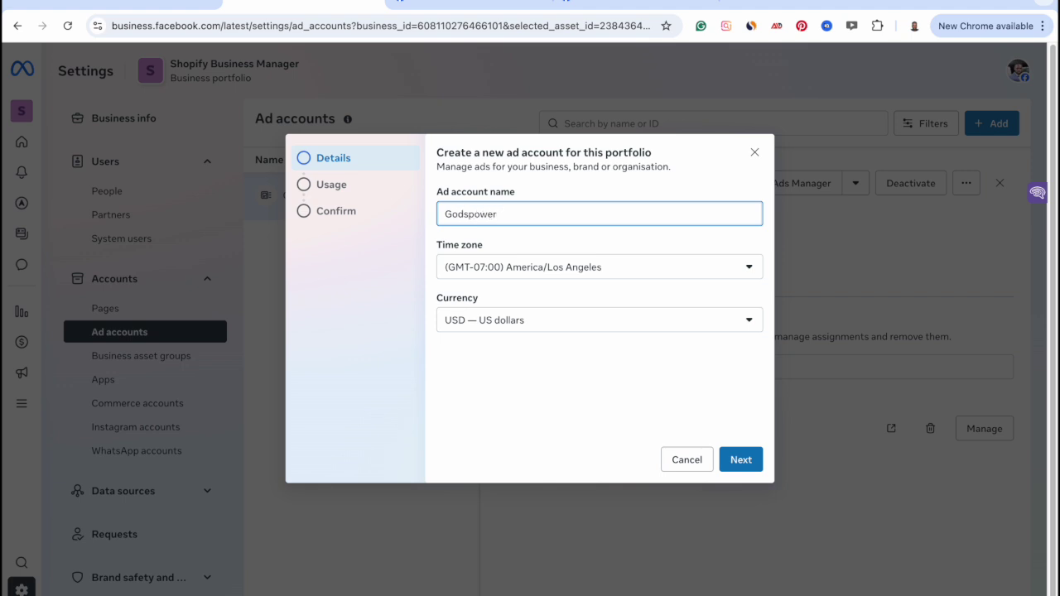
{"action": "type", "text": " bu"}
{"action": "type", "text": "siness"}
Set the new ad account's time zone to (GMT+02:00) Europe/Paris.
{"action": "left_click", "coordinate": [561, 267]}
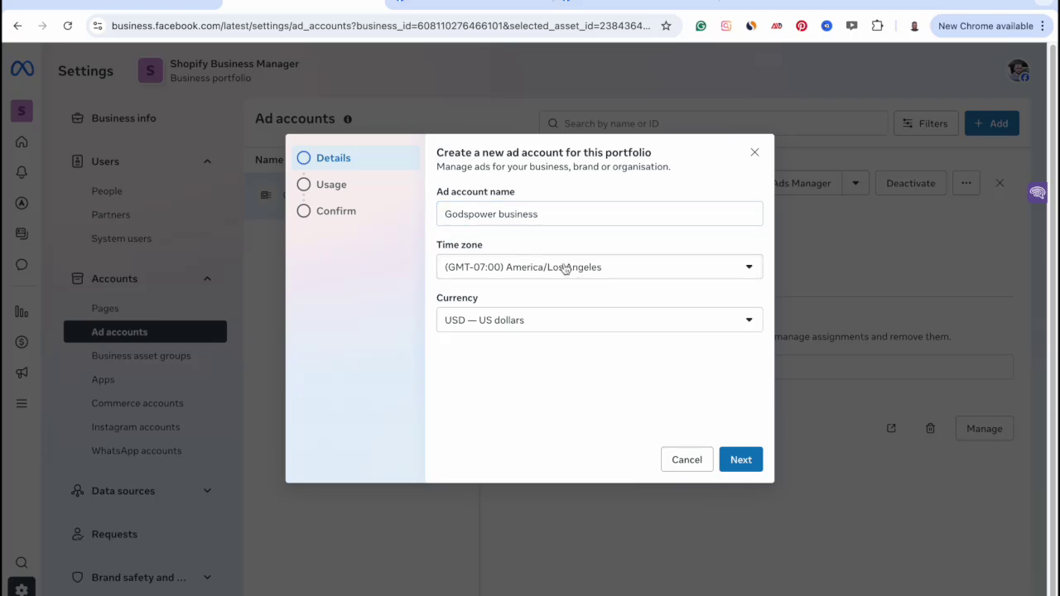
{"action": "left_click", "coordinate": [483, 299]}
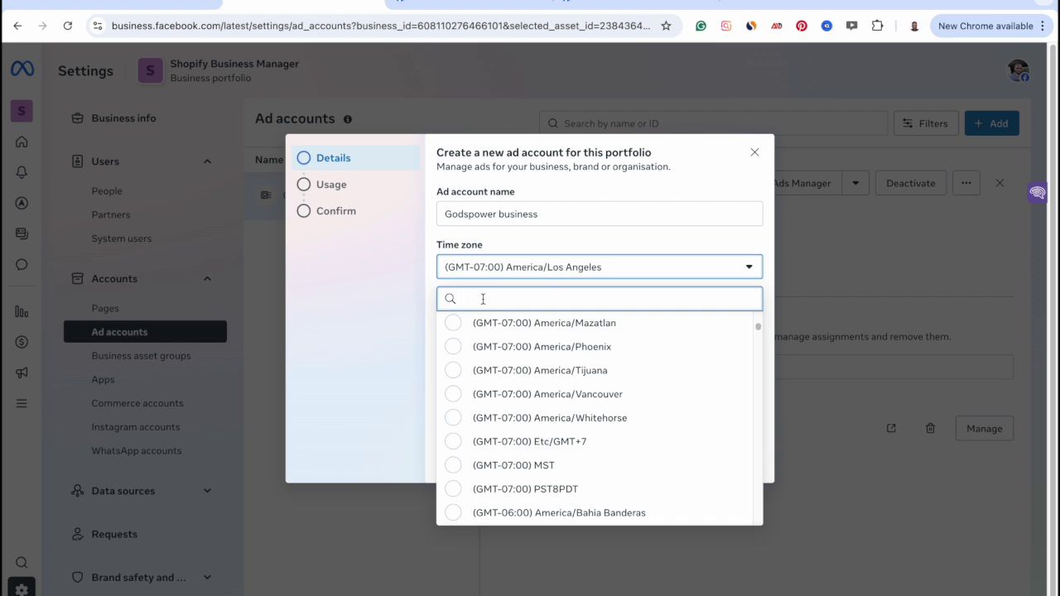
{"action": "type", "text": "par"}
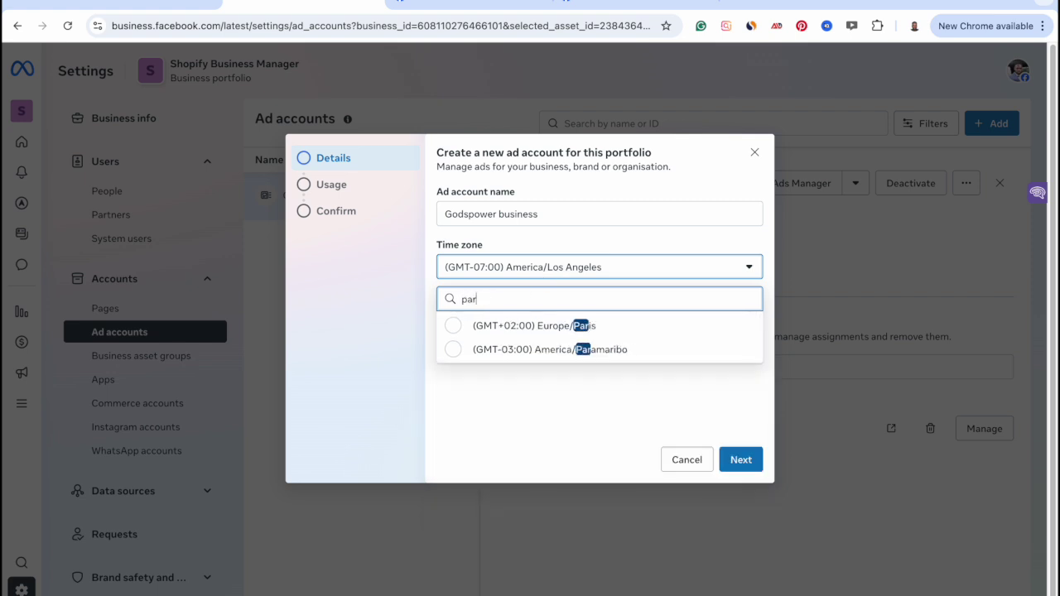
{"action": "left_click", "coordinate": [570, 330]}
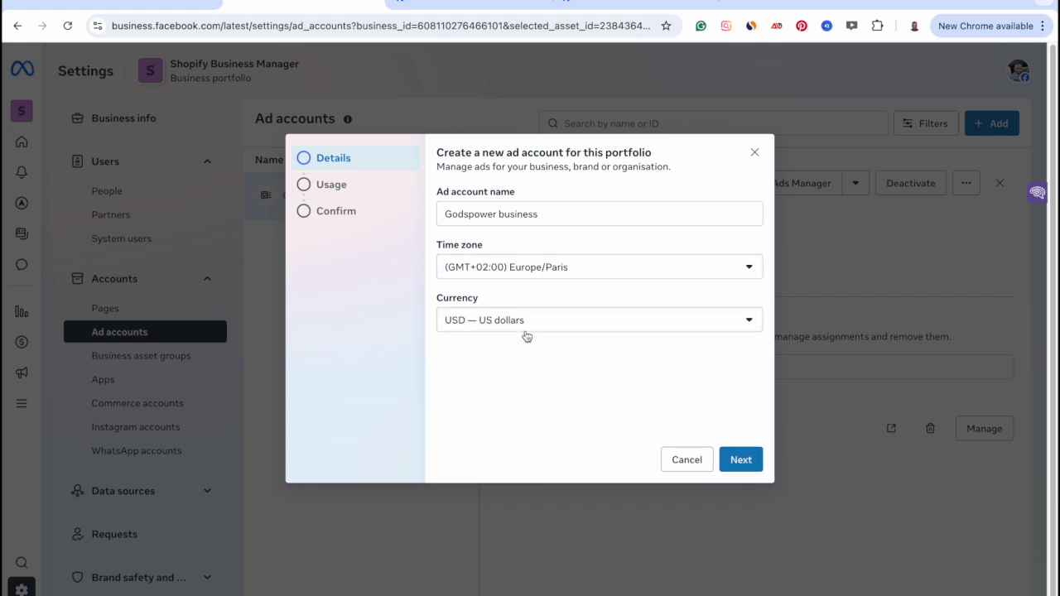
Set the new ad account's currency to EUR — Euro.
{"action": "left_click", "coordinate": [528, 326]}
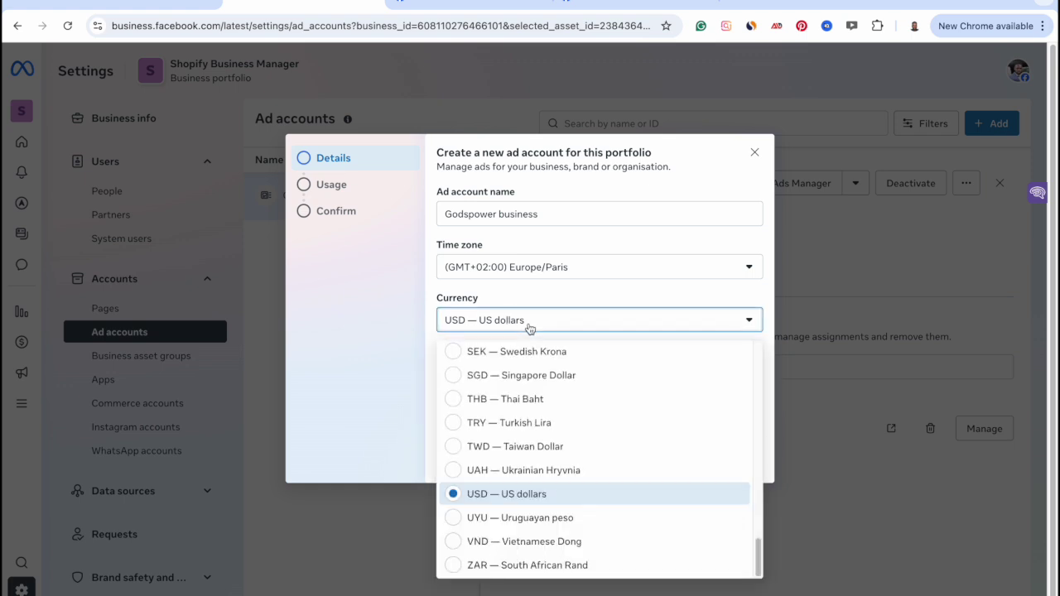
{"action": "scroll", "coordinate": [509, 450], "scroll_direction": "down", "scroll_amount": 1}
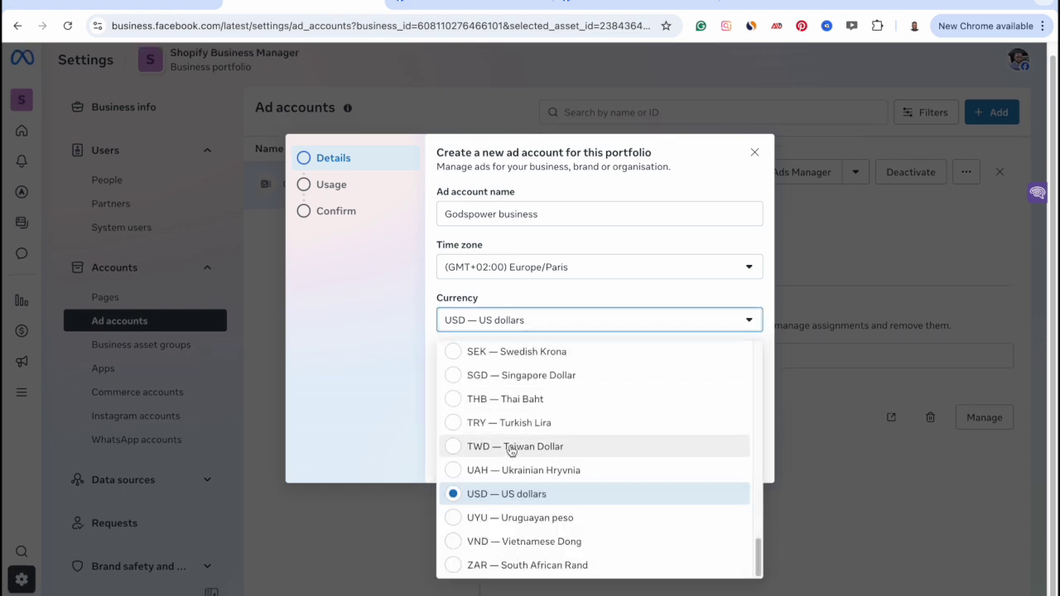
{"action": "scroll", "coordinate": [511, 450], "scroll_direction": "up", "scroll_amount": 4}
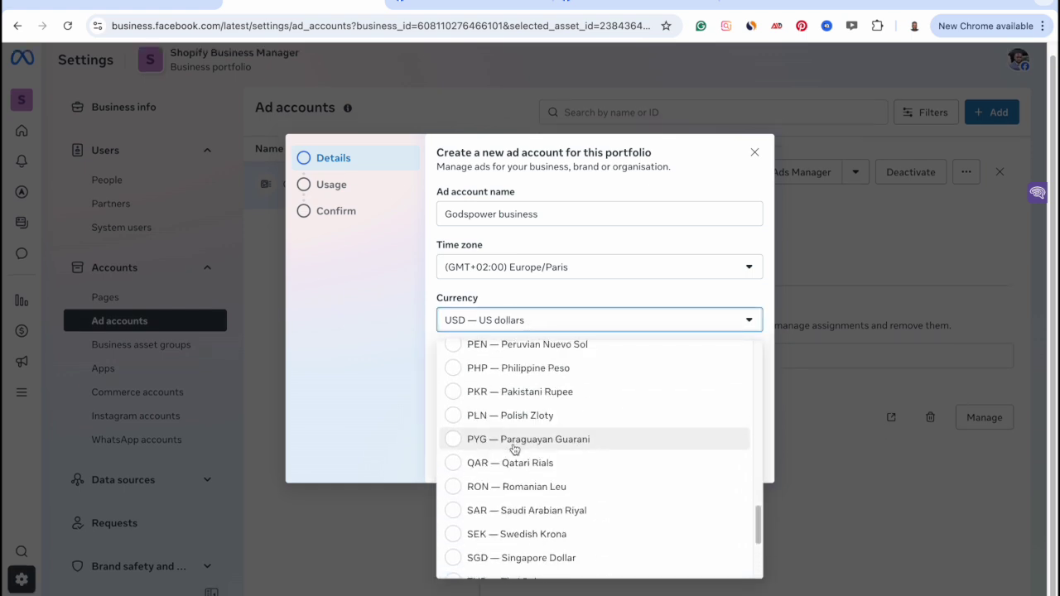
{"action": "scroll", "coordinate": [514, 450], "scroll_direction": "up", "scroll_amount": 5}
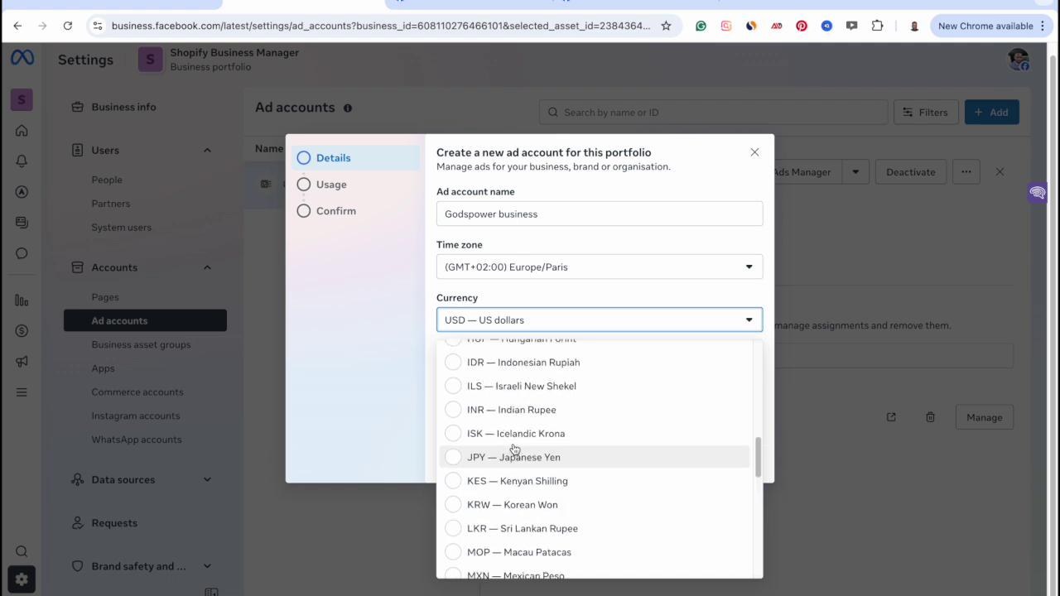
{"action": "scroll", "coordinate": [514, 449], "scroll_direction": "up", "scroll_amount": 3}
{"action": "scroll", "coordinate": [513, 449], "scroll_direction": "down", "scroll_amount": 1}
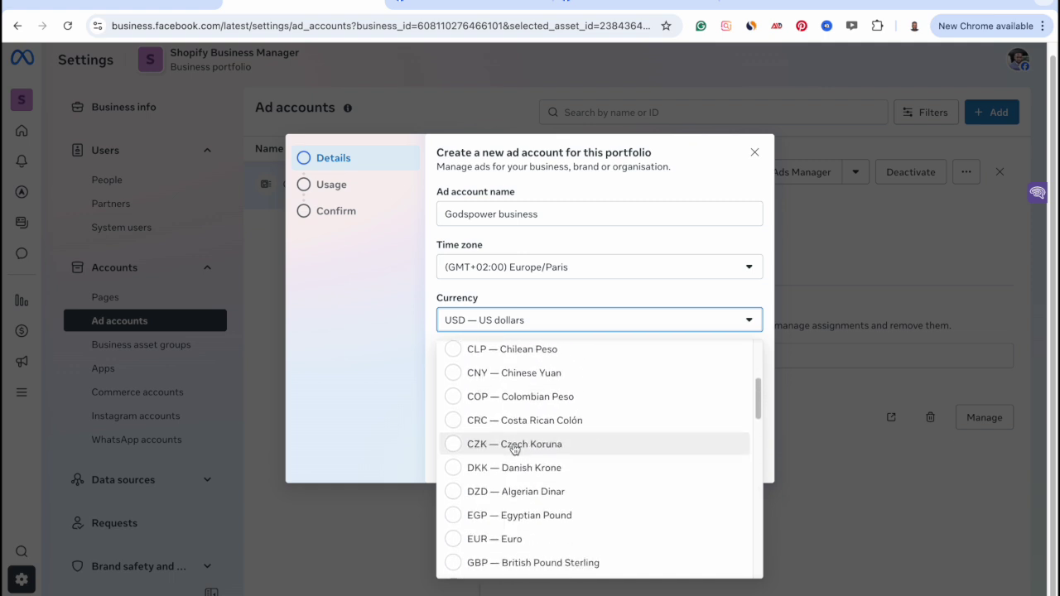
{"action": "scroll", "coordinate": [514, 448], "scroll_direction": "down", "scroll_amount": 1}
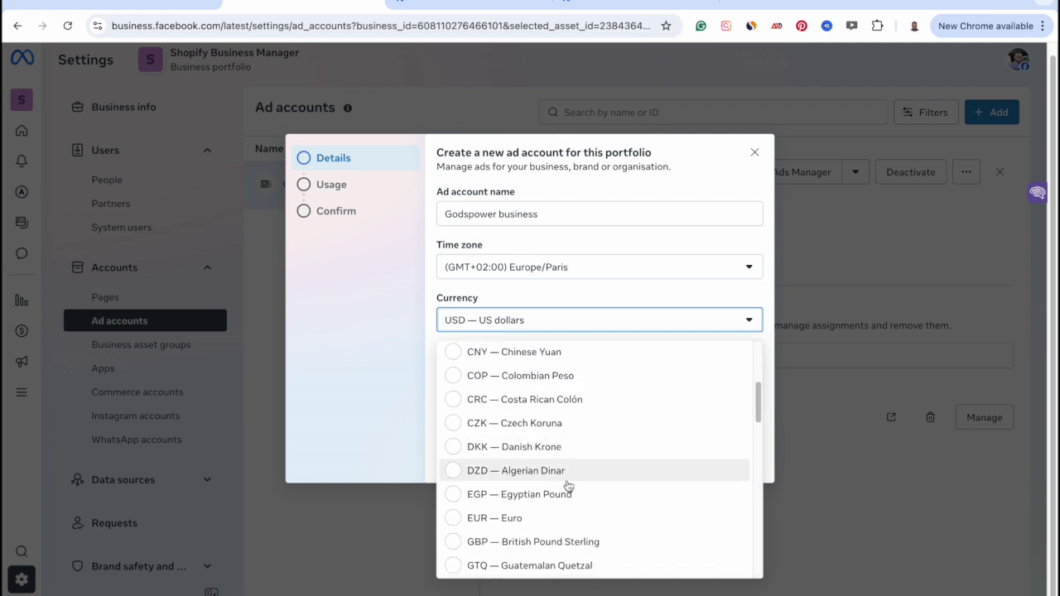
{"action": "left_click", "coordinate": [537, 525]}
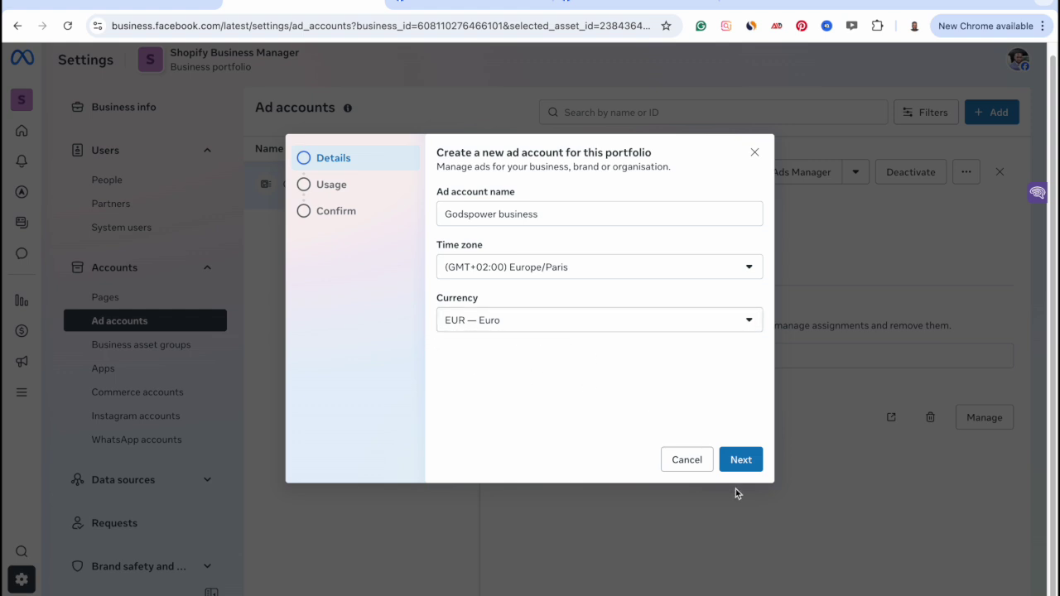
Assign the ad account's usage to My business, agree to the Meta terms and advertising policies, and create the ad account.
{"action": "left_click", "coordinate": [741, 464]}
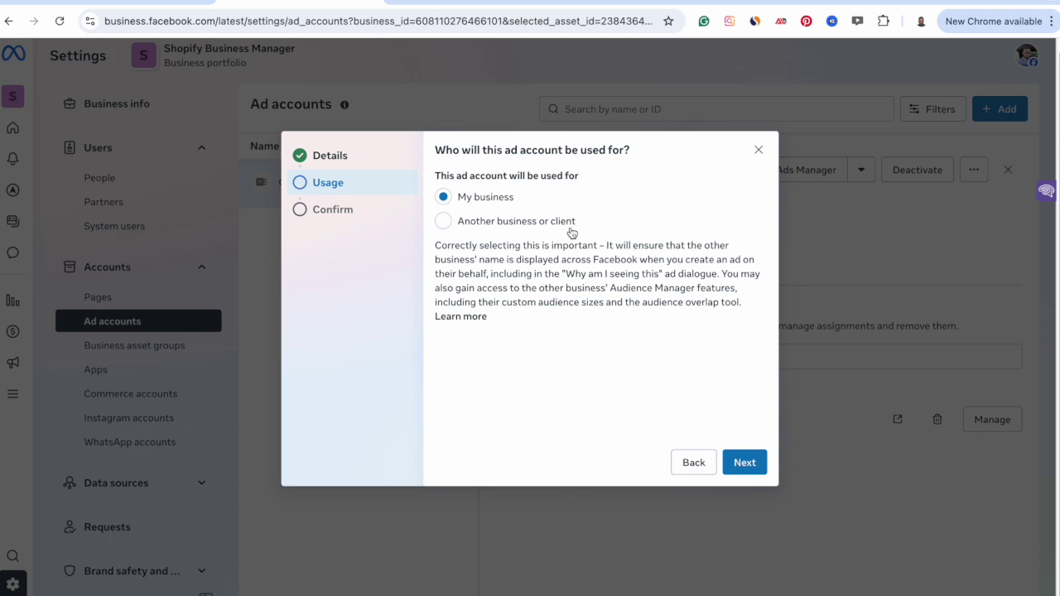
{"action": "left_click", "coordinate": [753, 462]}
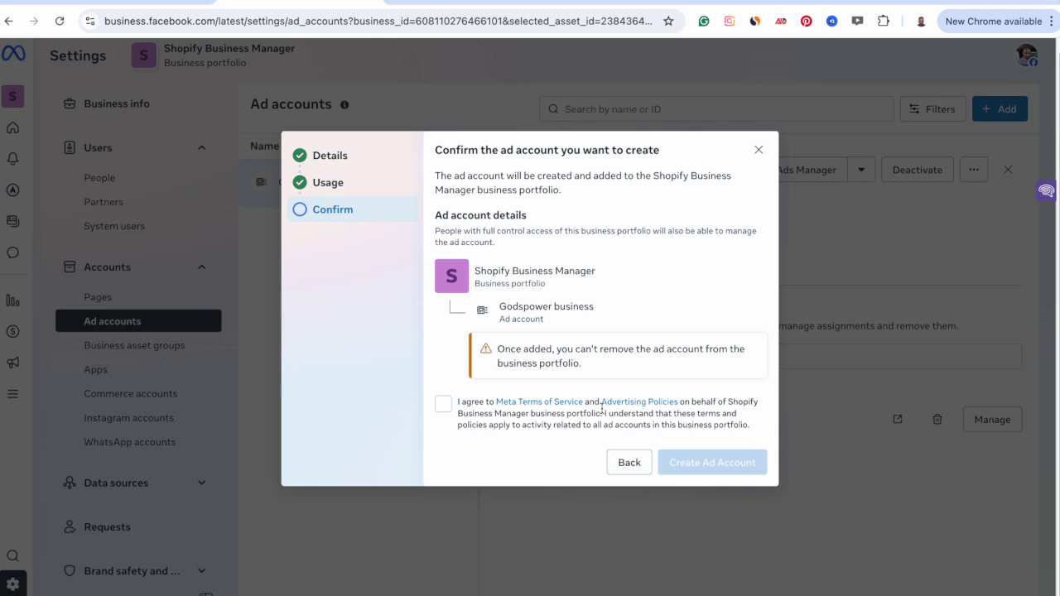
{"action": "left_click", "coordinate": [443, 406]}
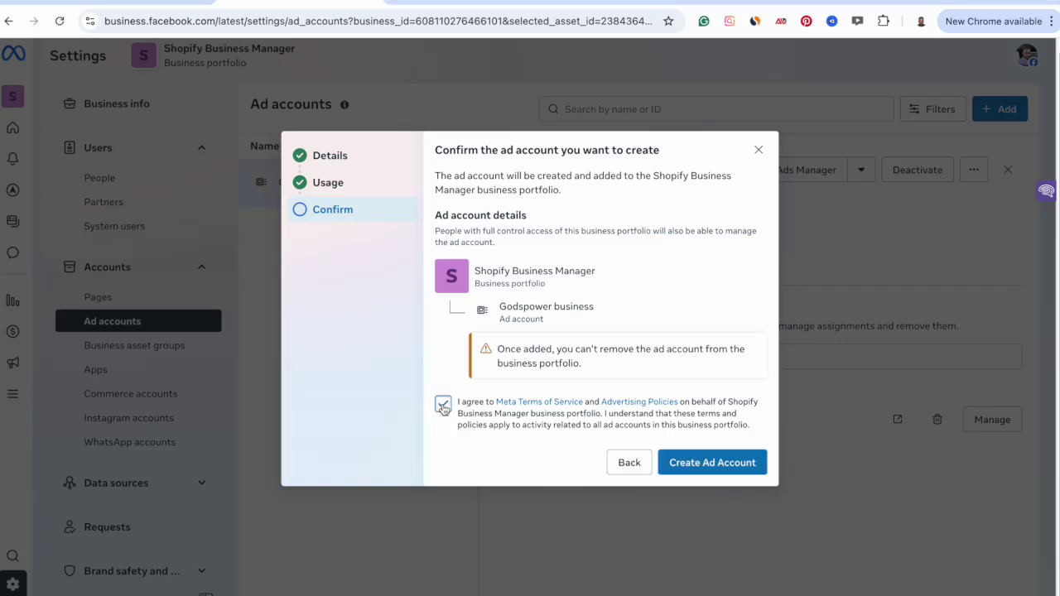
{"action": "left_click", "coordinate": [705, 466]}
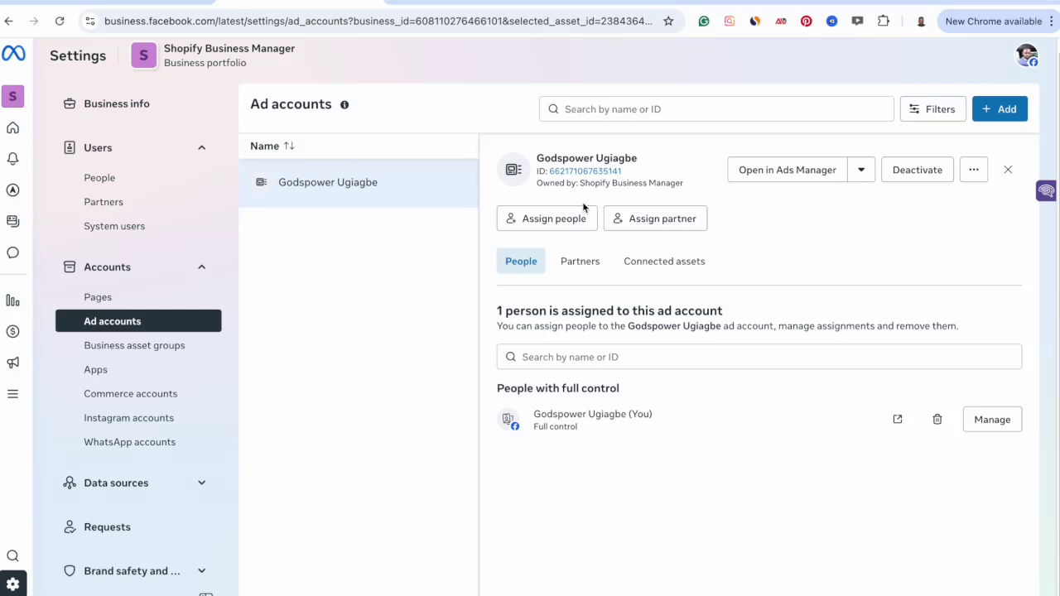
View the form for adding an existing Facebook Page in the portfolio's Pages settings and cancel it.
{"action": "left_click", "coordinate": [102, 299]}
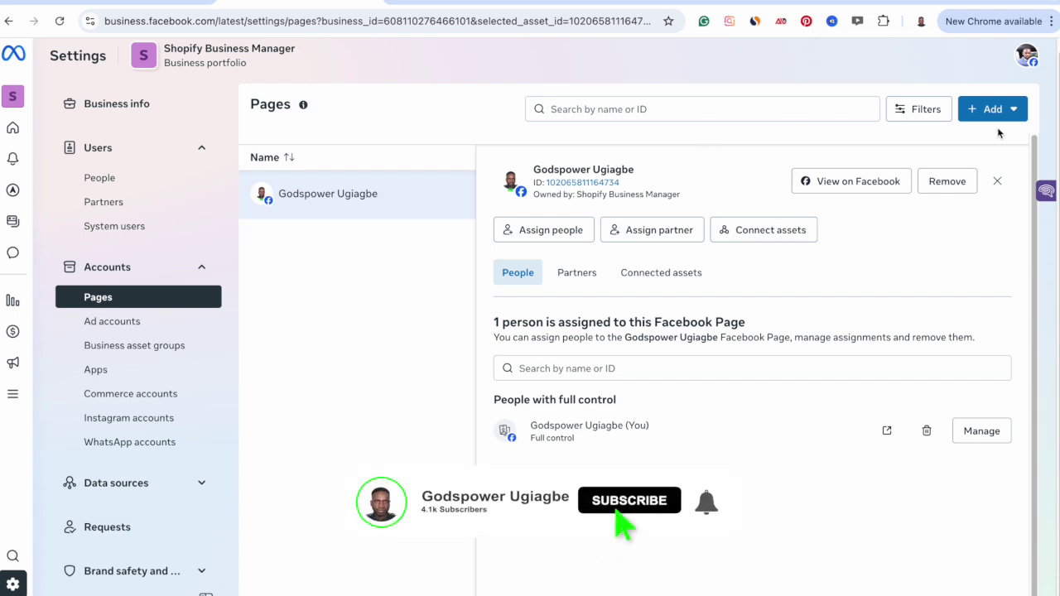
{"action": "left_click", "coordinate": [976, 112]}
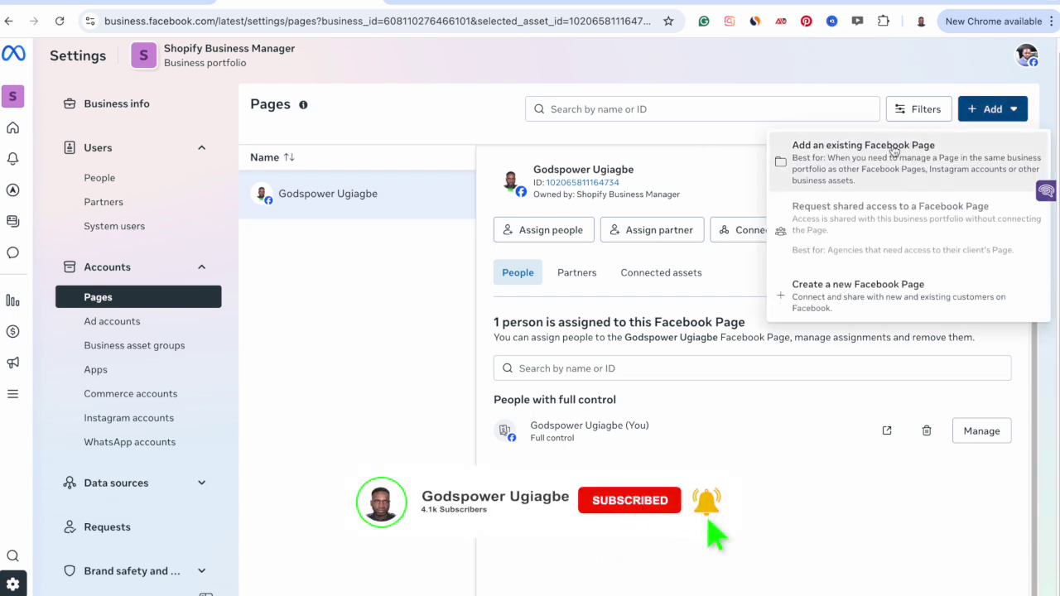
{"action": "left_click", "coordinate": [849, 172]}
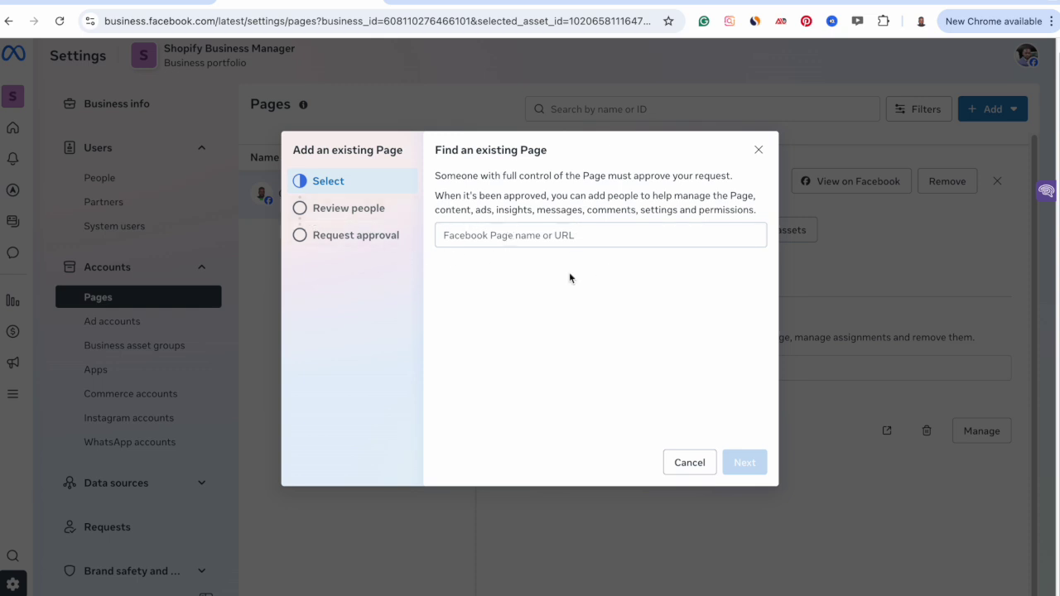
{"action": "left_click", "coordinate": [696, 462]}
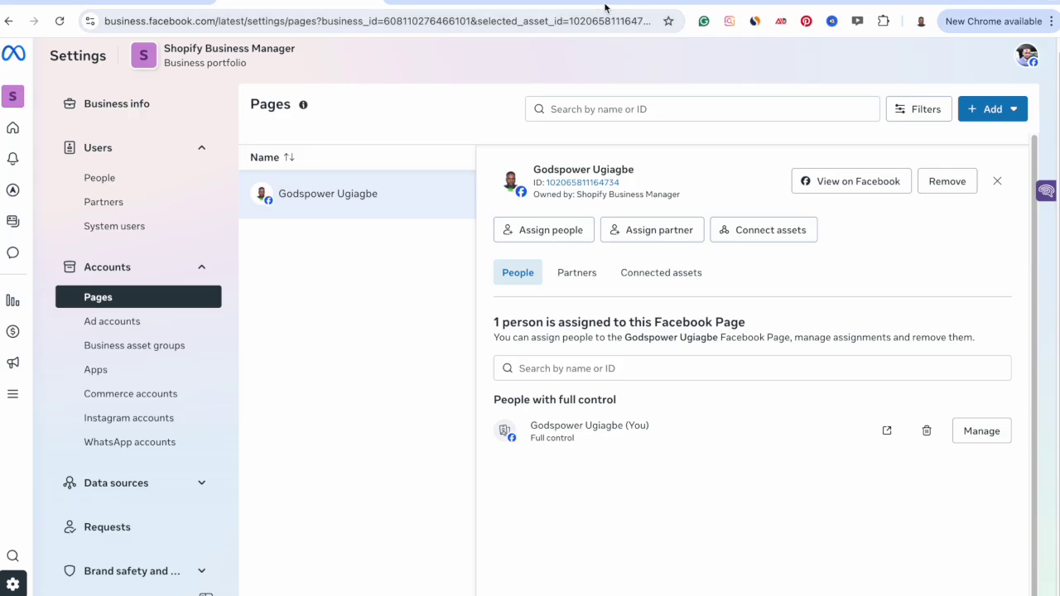
Open Meta Business Suite from the Facebook home page and return to the portfolio's Pages settings.
{"action": "left_click", "coordinate": [453, 6]}
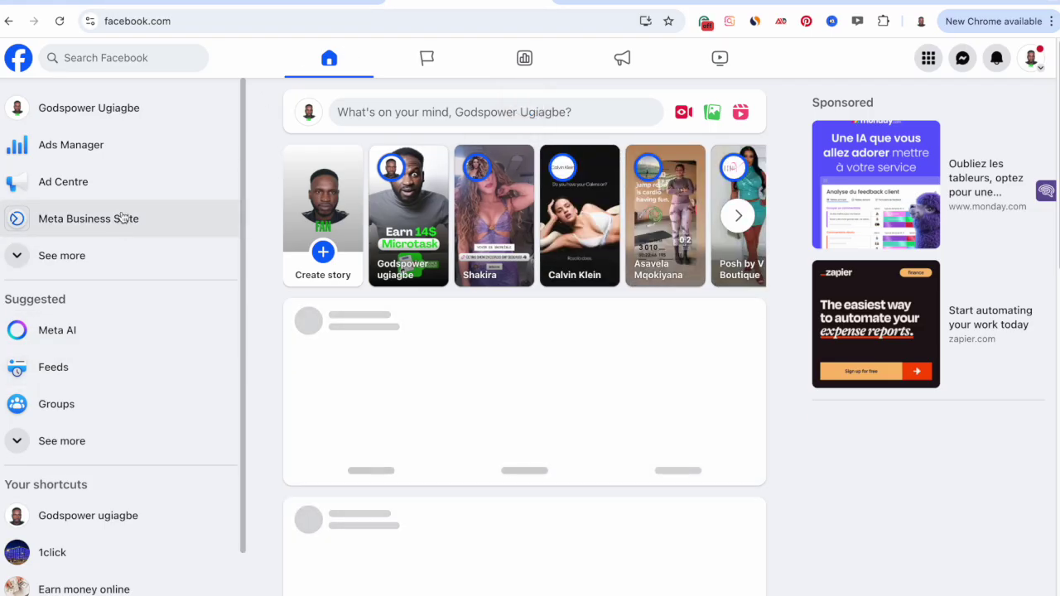
{"action": "left_click", "coordinate": [139, 220]}
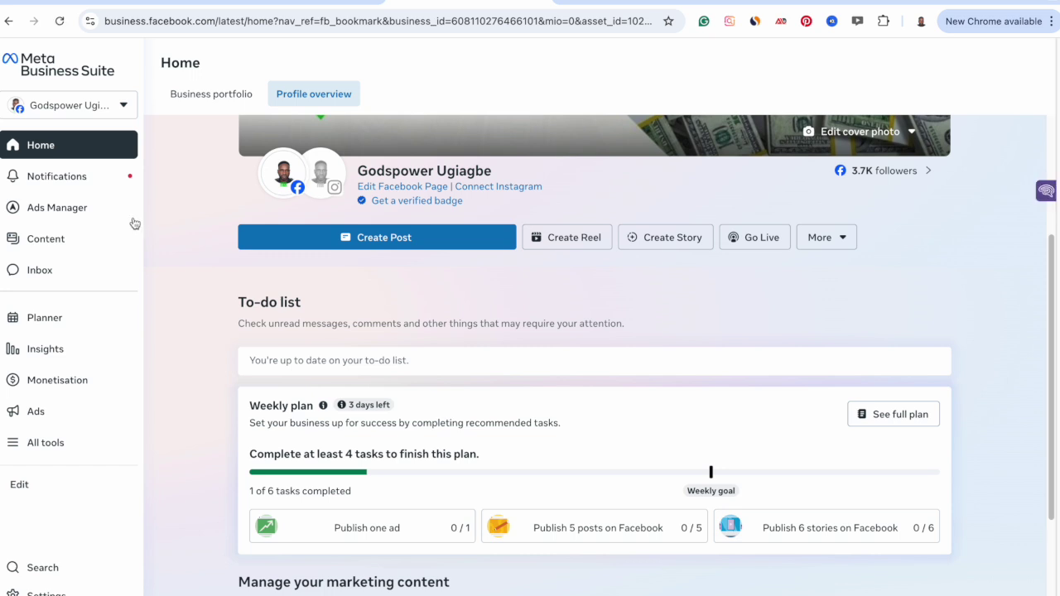
{"action": "left_click", "coordinate": [282, 2]}
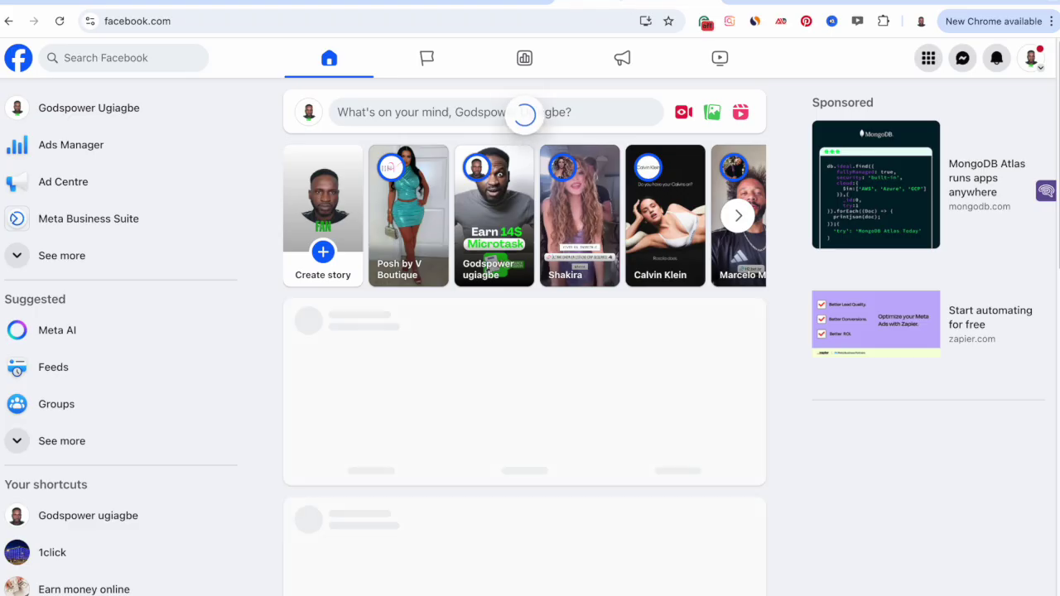
{"action": "left_click", "coordinate": [617, 3]}
{"action": "left_click", "coordinate": [444, 3]}
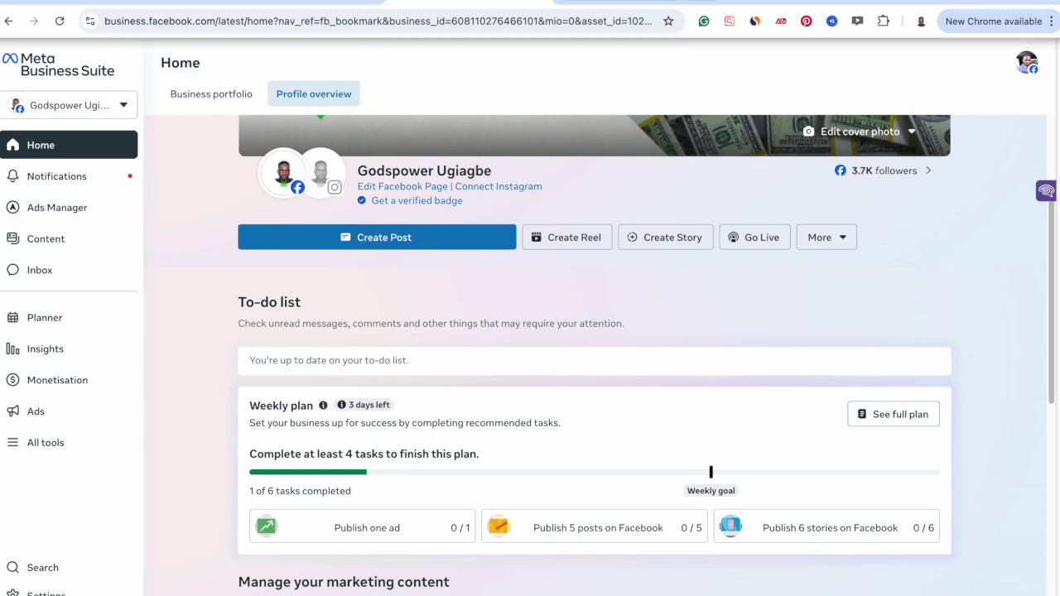
{"action": "left_click", "coordinate": [639, 2]}
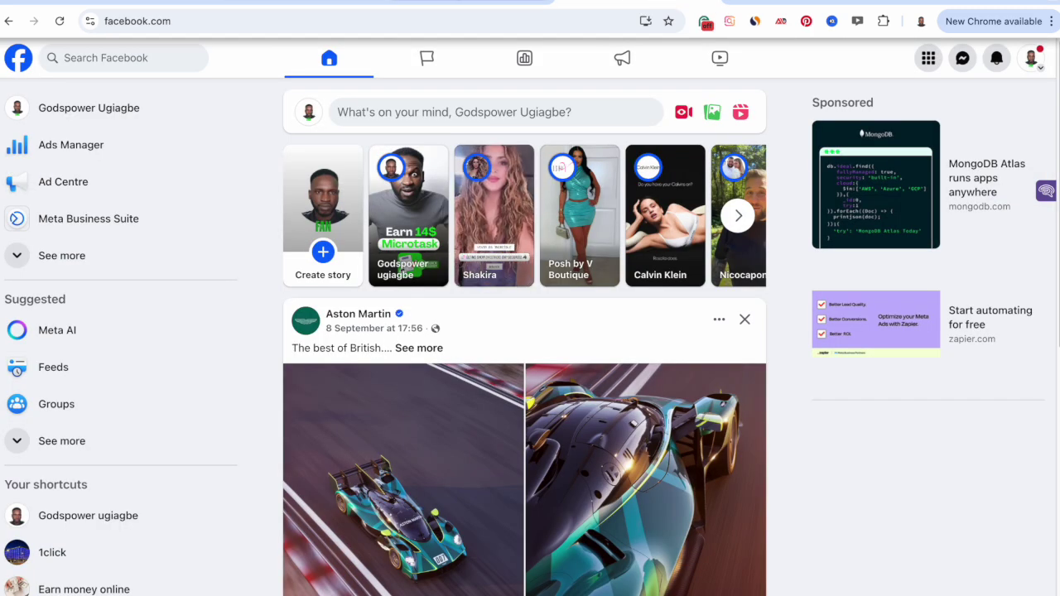
{"action": "left_click", "coordinate": [406, 2]}
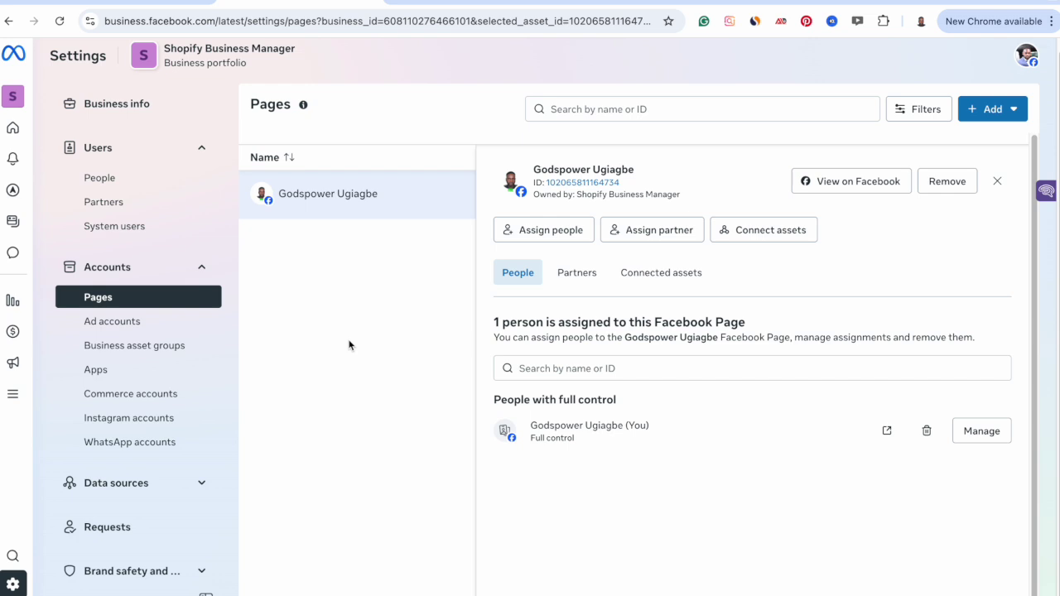
Review the requirements for claiming an Instagram account in the portfolio's Instagram accounts settings and close the dialog.
{"action": "left_click", "coordinate": [145, 425]}
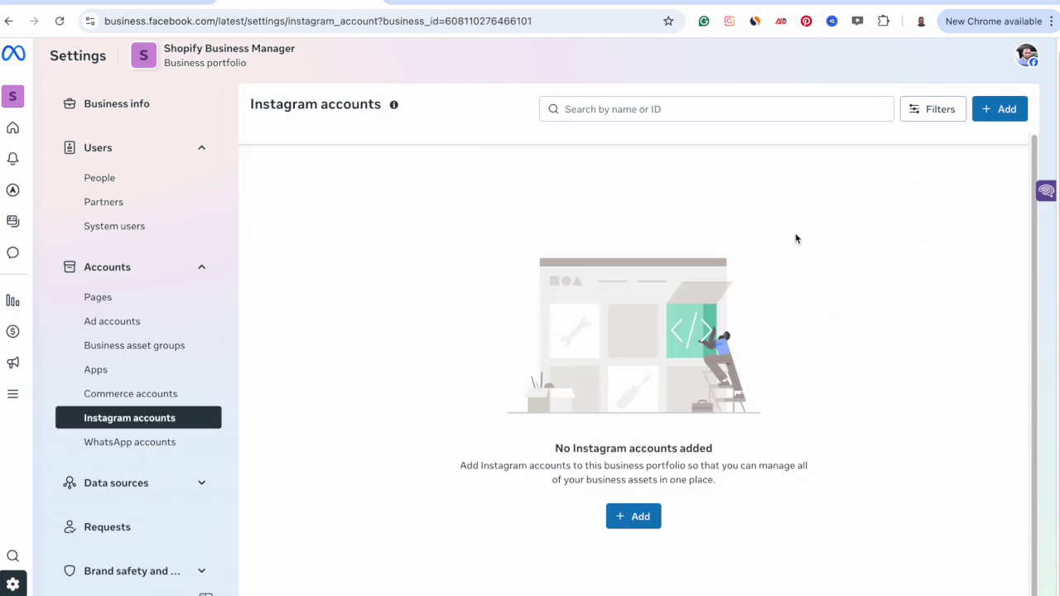
{"action": "left_click", "coordinate": [1004, 114]}
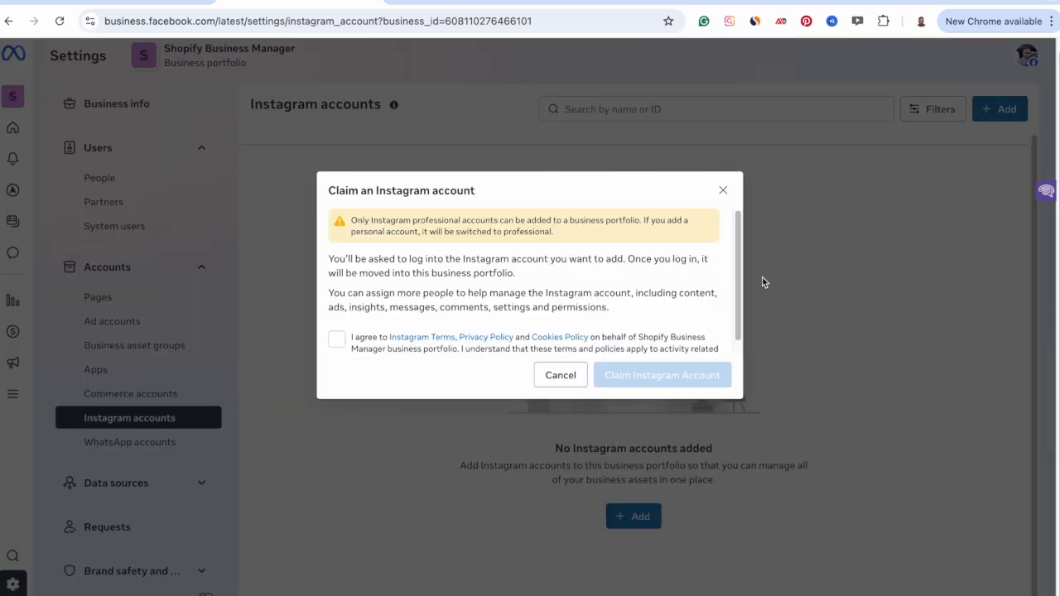
{"action": "left_click", "coordinate": [723, 191]}
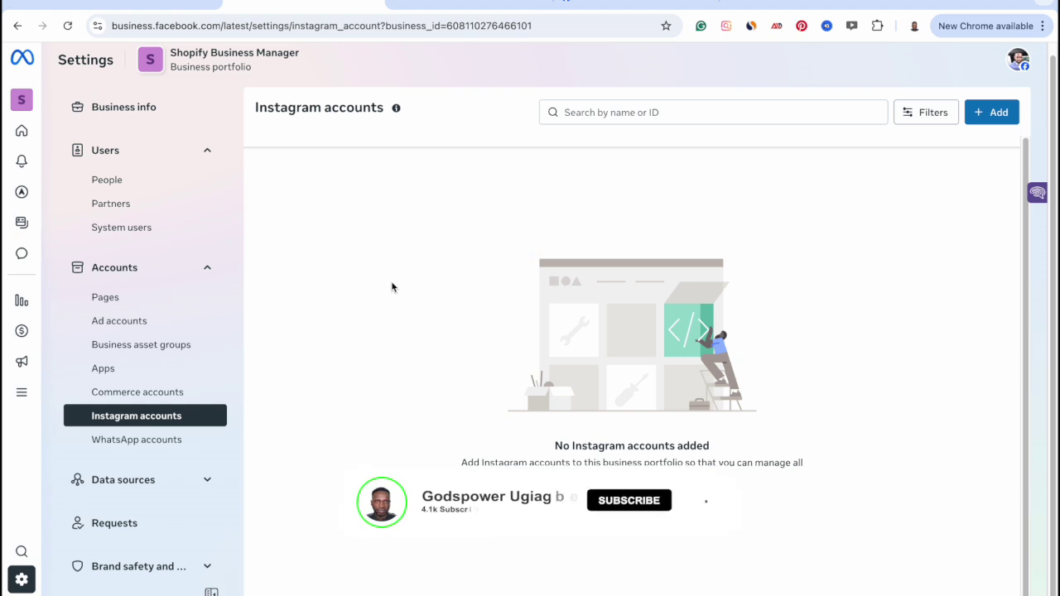
Switch from the portfolio's Instagram accounts settings to the Facebook home page.
{"action": "left_click", "coordinate": [573, 4]}
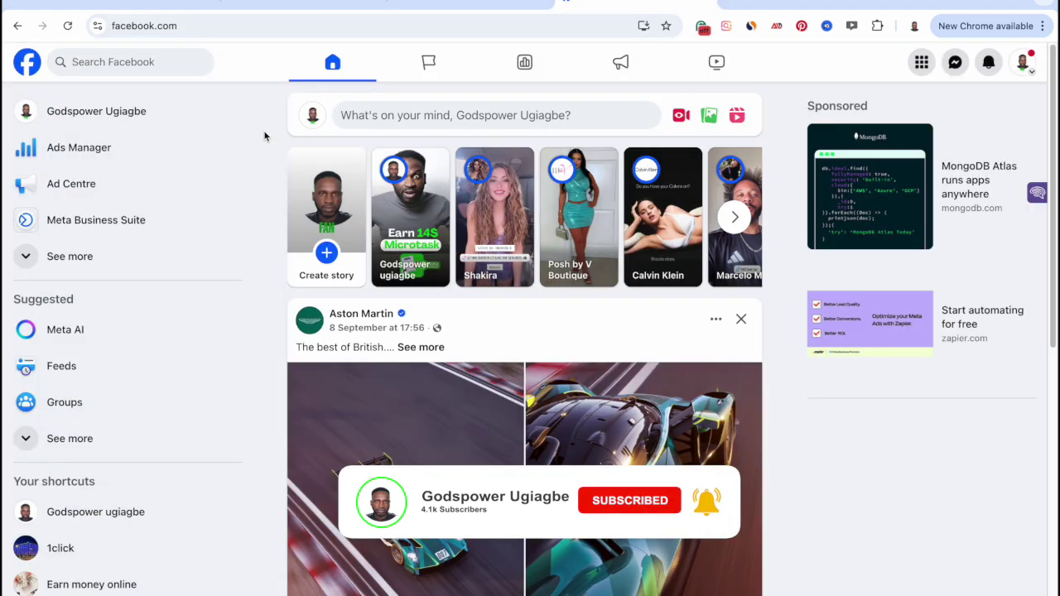